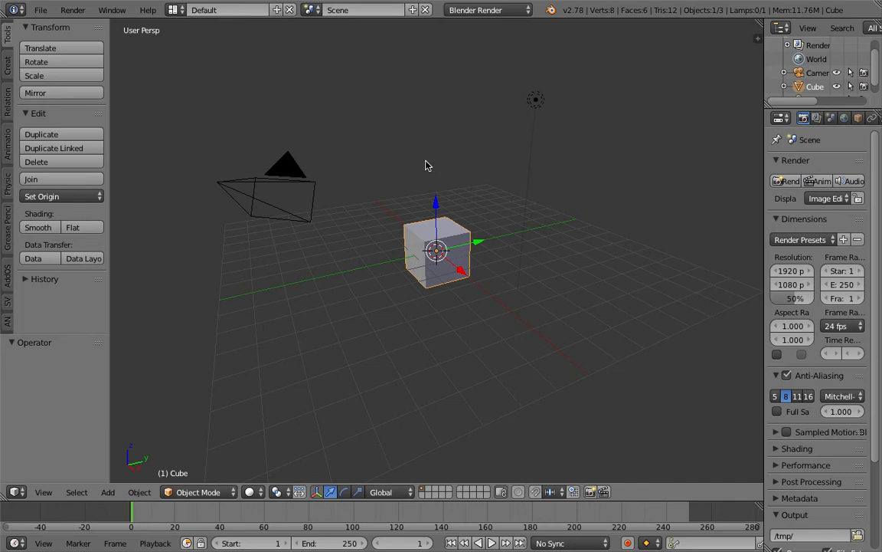
# Step: Show the default Cube's Modifiers tab and drag the Properties area wider
pyautogui.moveTo(426, 165); pyautogui.dragTo(492, 212, button='middle')
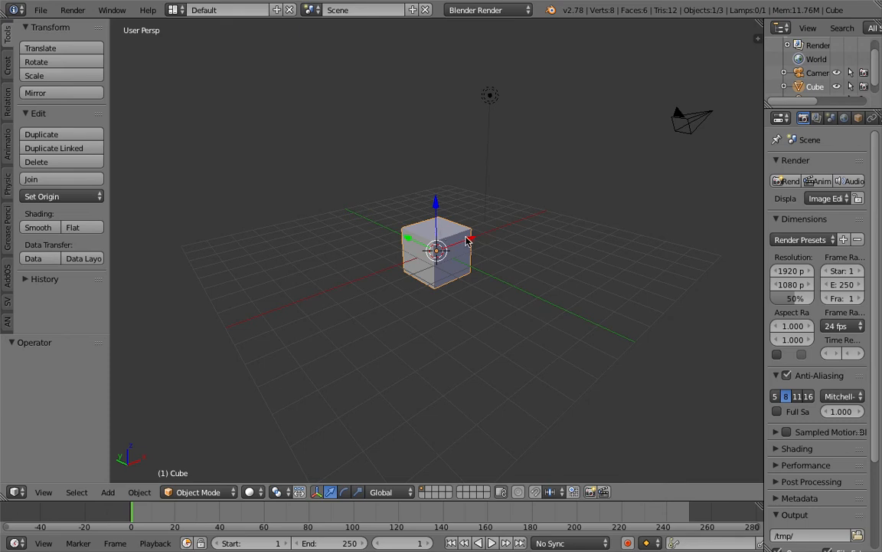
pyautogui.moveTo(458, 227); pyautogui.dragTo(482, 213, button='middle')
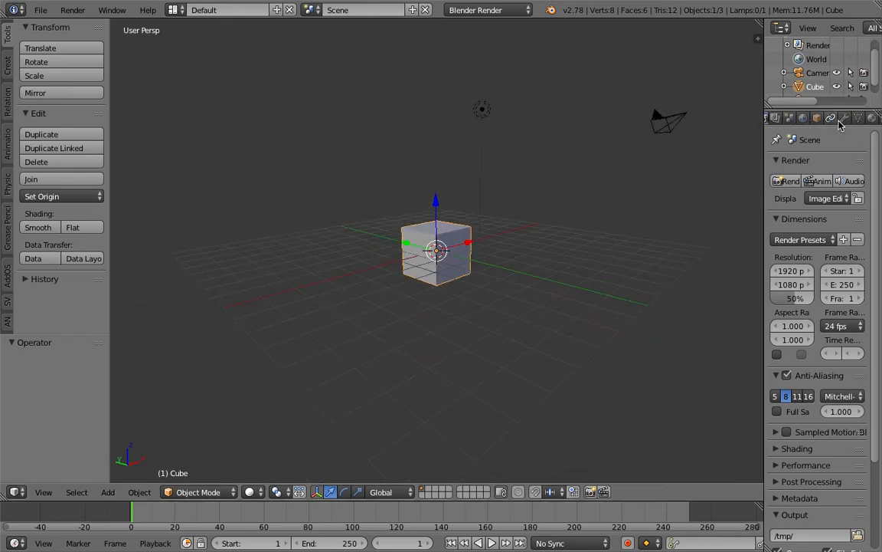
pyautogui.click(843, 119)
pyautogui.moveTo(768, 87); pyautogui.dragTo(689, 87)
pyautogui.moveTo(368, 234); pyautogui.dragTo(393, 257, button='middle')
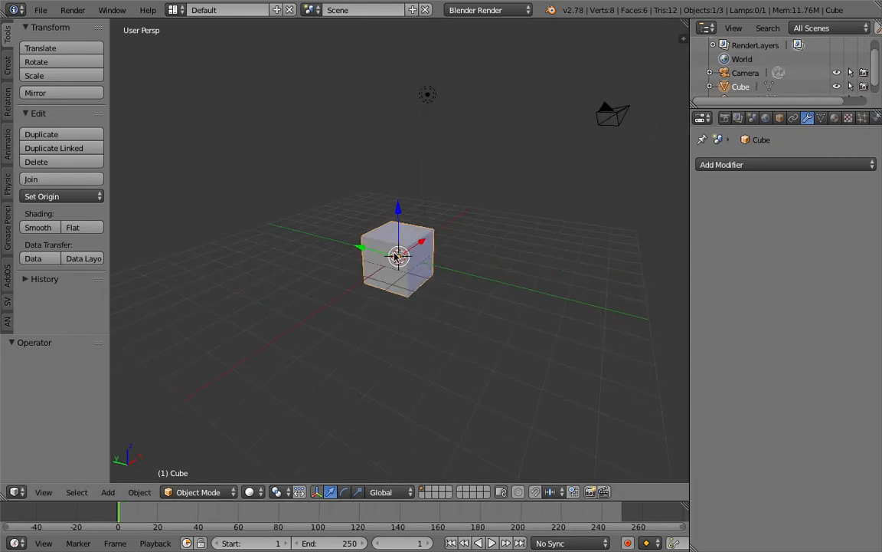
# Step: In Edit Mode, merge all the cube's vertices at the center into a single vertex
pyautogui.press('Tab')
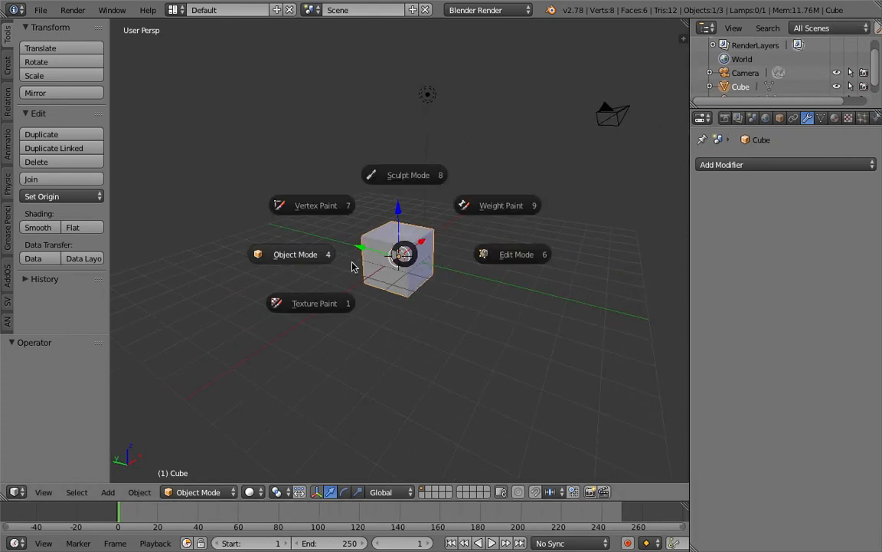
pyautogui.click(494, 254)
pyautogui.moveTo(471, 249); pyautogui.dragTo(478, 249, button='middle')
pyautogui.press('space')
pyautogui.write('merg')
pyautogui.press('Return')
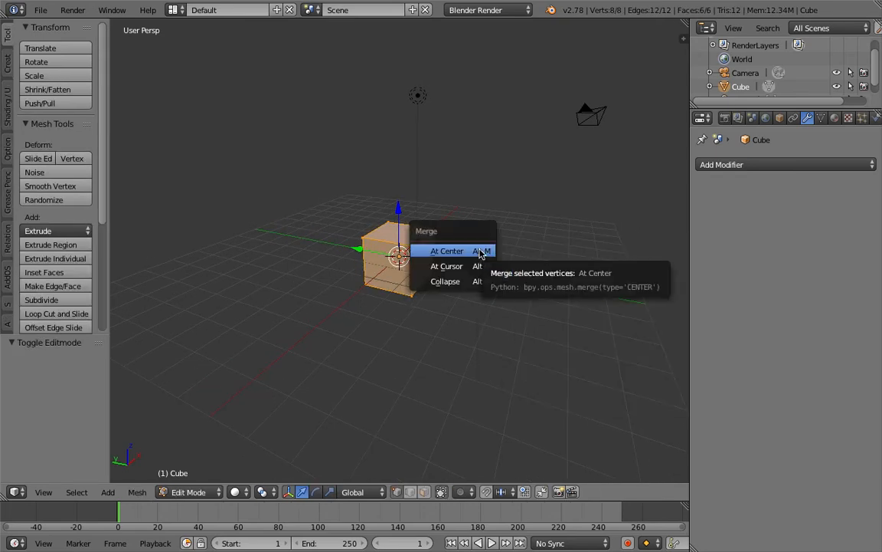
pyautogui.click(479, 249)
pyautogui.moveTo(436, 238); pyautogui.dragTo(446, 282, button='middle')
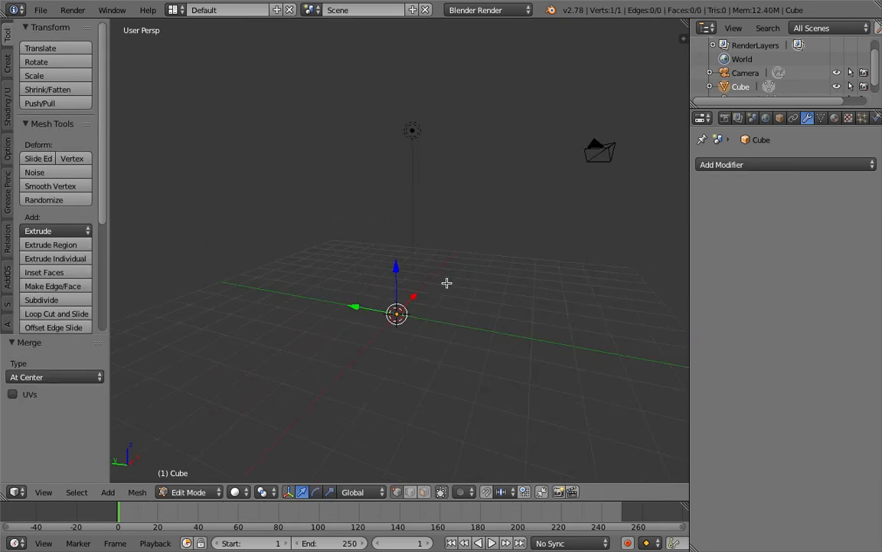
# Step: Extrude a chain of seven new vertices from that vertex, bending the path upward
pyautogui.keyDown('ctrl'); pyautogui.rightClick(452, 278); pyautogui.keyUp('ctrl')
pyautogui.keyDown('ctrl'); pyautogui.rightClick(501, 226); pyautogui.keyUp('ctrl')
pyautogui.keyDown('ctrl'); pyautogui.rightClick(553, 290); pyautogui.keyUp('ctrl')
pyautogui.keyDown('ctrl'); pyautogui.rightClick(586, 302); pyautogui.keyUp('ctrl')
pyautogui.keyDown('ctrl'); pyautogui.rightClick(643, 286); pyautogui.keyUp('ctrl')
pyautogui.moveTo(538, 315); pyautogui.dragTo(511, 241, button='middle')
pyautogui.keyDown('ctrl'); pyautogui.rightClick(489, 159); pyautogui.keyUp('ctrl')
pyautogui.keyDown('ctrl'); pyautogui.rightClick(516, 122); pyautogui.keyUp('ctrl')
# Step: Grow a second two-vertex branch from an existing vertex, then return to Object Mode
pyautogui.rightClick(455, 272)
pyautogui.keyDown('ctrl'); pyautogui.click(388, 219); pyautogui.keyUp('ctrl')
pyautogui.keyDown('ctrl'); pyautogui.click(318, 191); pyautogui.keyUp('ctrl')
pyautogui.press('Tab')
pyautogui.moveTo(372, 224); pyautogui.dragTo(383, 267, button='middle')
pyautogui.click(317, 234)
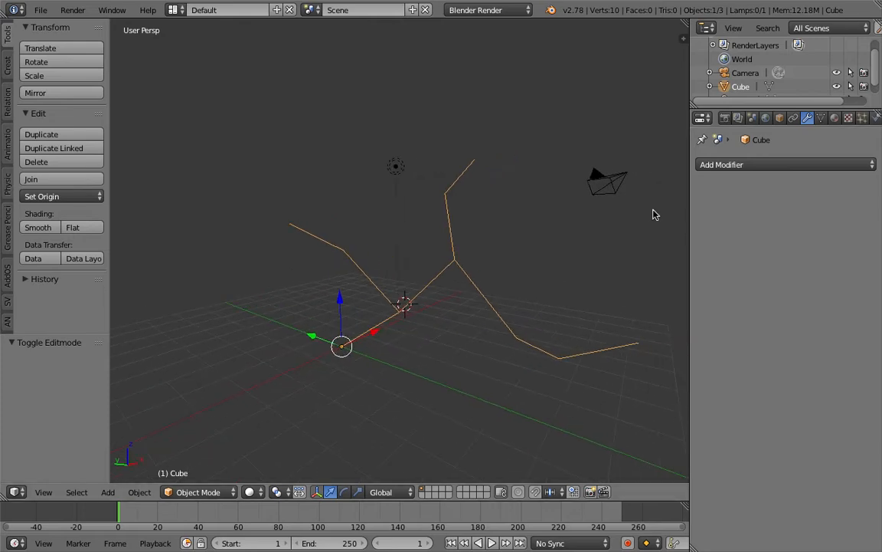
# Step: Add a Skin modifier so the edge skeleton becomes square-sectioned branching tubes
pyautogui.click(716, 167)
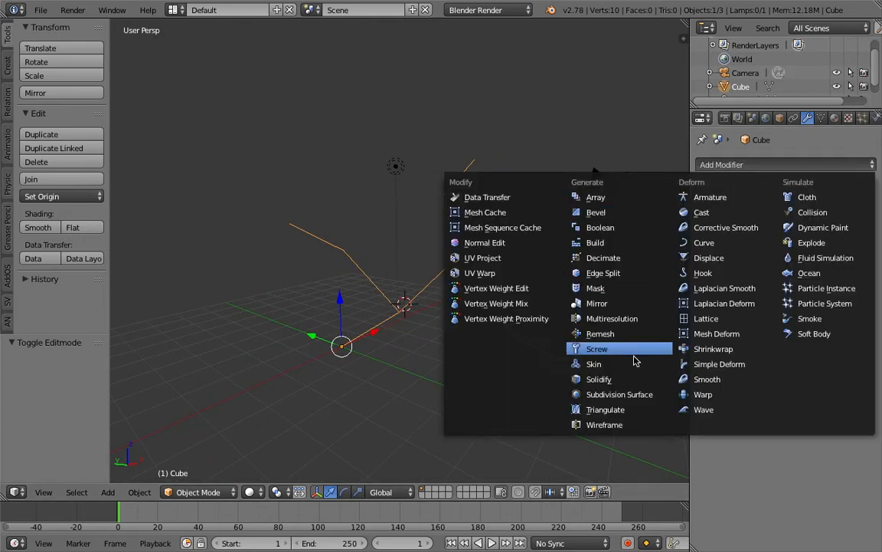
pyautogui.click(605, 336)
pyautogui.moveTo(635, 365); pyautogui.dragTo(347, 274, button='middle')
pyautogui.moveTo(415, 304); pyautogui.dragTo(412, 277, button='middle')
# Step: In wireframe Edit Mode, resize the center and top joints and extrude a thinner top tip
pyautogui.press('Tab')
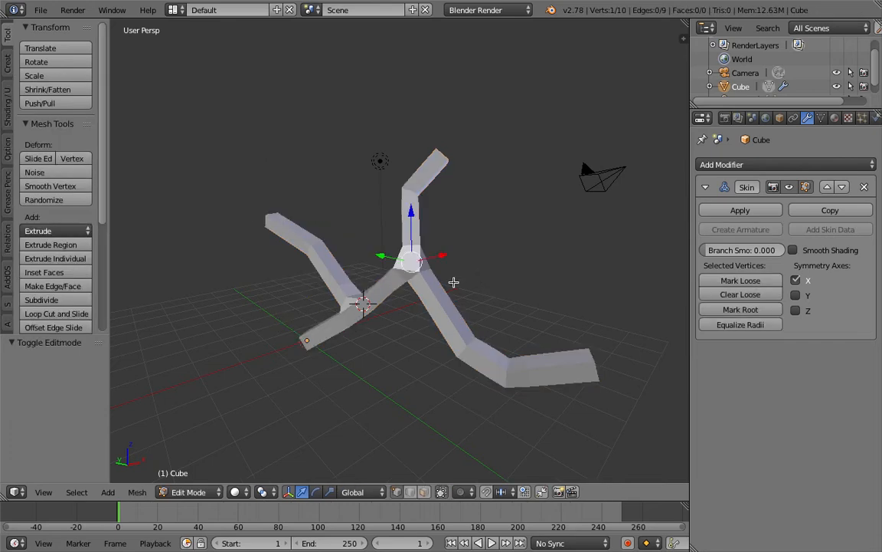
pyautogui.press('z')
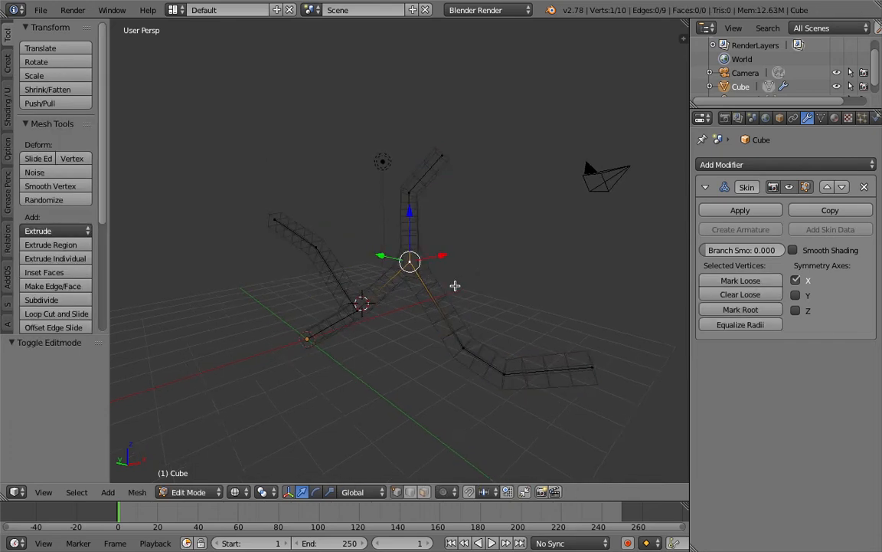
pyautogui.hotkey('ctrl', 'a')
pyautogui.click(462, 292)
pyautogui.rightClick(442, 156)
pyautogui.hotkey('ctrl', 'a')
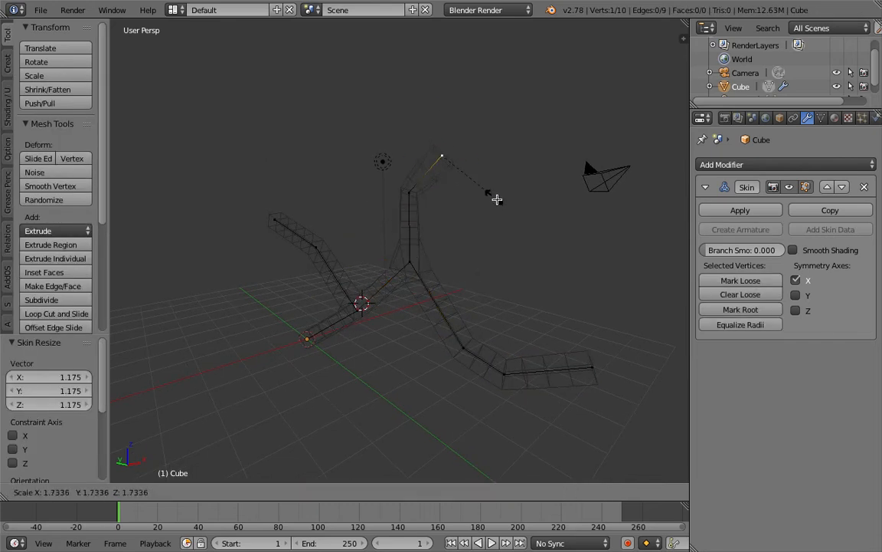
pyautogui.click(477, 182)
pyautogui.press('e')
pyautogui.click(506, 146)
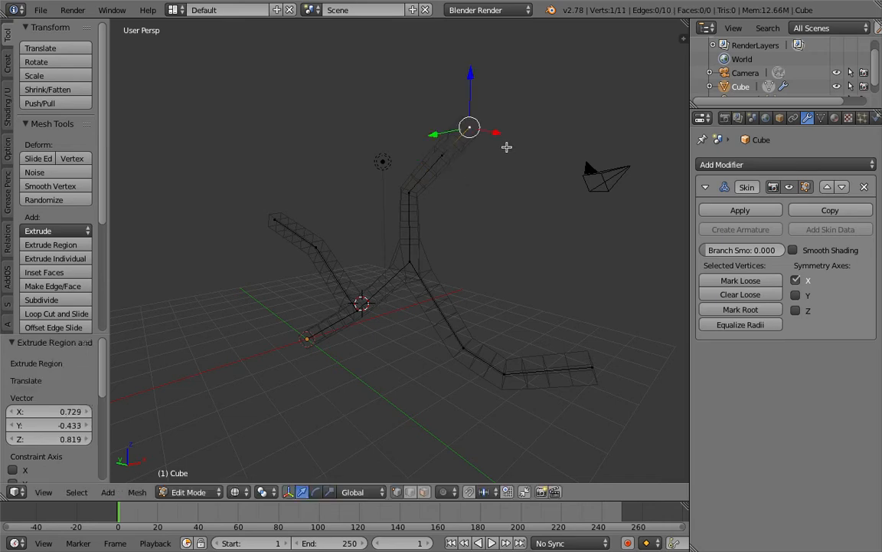
pyautogui.hotkey('ctrl', 'a')
pyautogui.click(505, 153)
# Step: Change the skin thickness at three vertices along the right branch
pyautogui.rightClick(601, 365)
pyautogui.hotkey('ctrl', 'a')
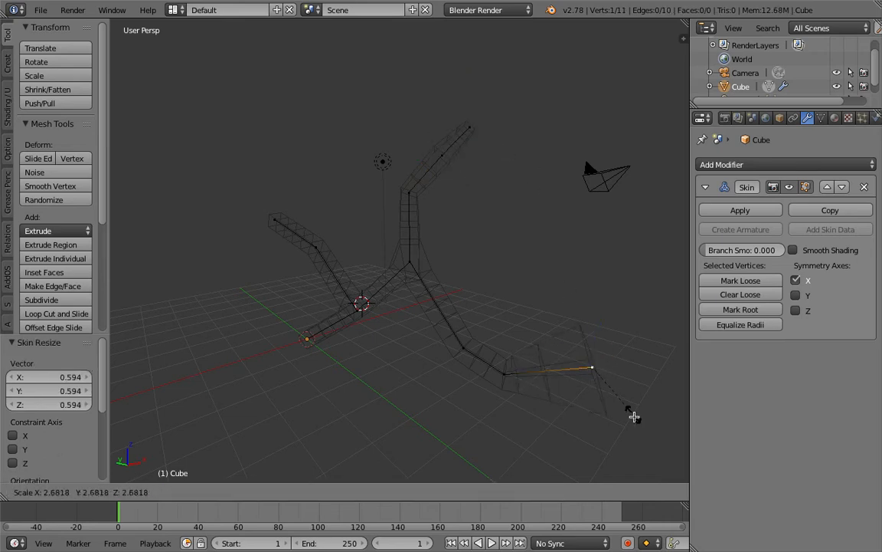
pyautogui.click(582, 369)
pyautogui.rightClick(503, 372)
pyautogui.hotkey('ctrl', 'a')
pyautogui.click(558, 414)
pyautogui.rightClick(463, 349)
pyautogui.hotkey('ctrl', 'a')
pyautogui.click(559, 343)
# Step: Change the skin thickness at two vertices on the left branch, including its tip
pyautogui.rightClick(315, 247)
pyautogui.hotkey('ctrl', 'a')
pyautogui.click(345, 277)
pyautogui.rightClick(275, 219)
pyautogui.moveTo(325, 251); pyautogui.dragTo(346, 265, button='middle')
pyautogui.hotkey('ctrl', 'a')
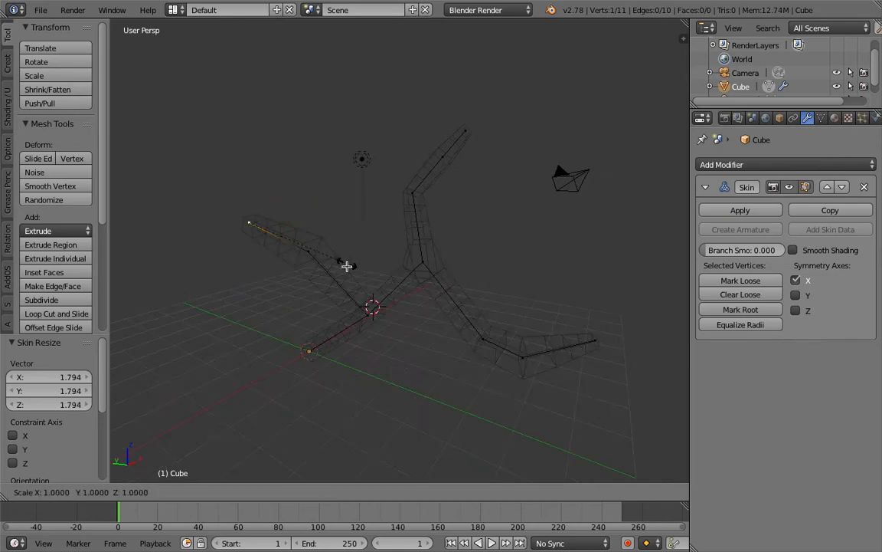
pyautogui.click(348, 275)
# Step: Return to Object Mode with solid shading and inspect the varied-thickness skinned mesh
pyautogui.press('Tab')
pyautogui.press('z')
pyautogui.moveTo(509, 279)
pyautogui.mouseDown(button='middle')
pyautogui.moveTo(460, 252)
pyautogui.moveTo(484, 278)
pyautogui.moveTo(473, 229)
pyautogui.mouseUp(button='middle')
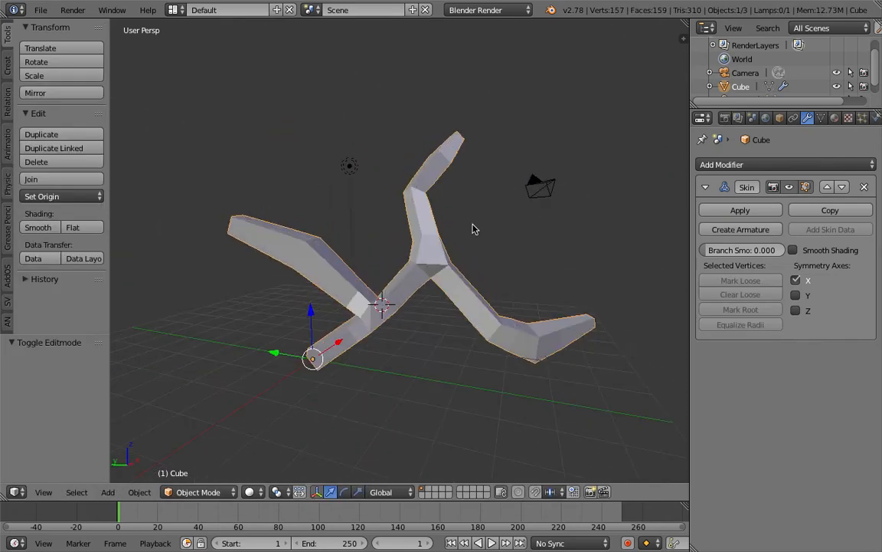
pyautogui.moveTo(458, 274); pyautogui.dragTo(516, 319, button='middle')
pyautogui.click(40, 10)
# Step: Start a new file, delete the default cube, and switch to the Compositing layout
pyautogui.click(54, 24)
pyautogui.click(57, 35)
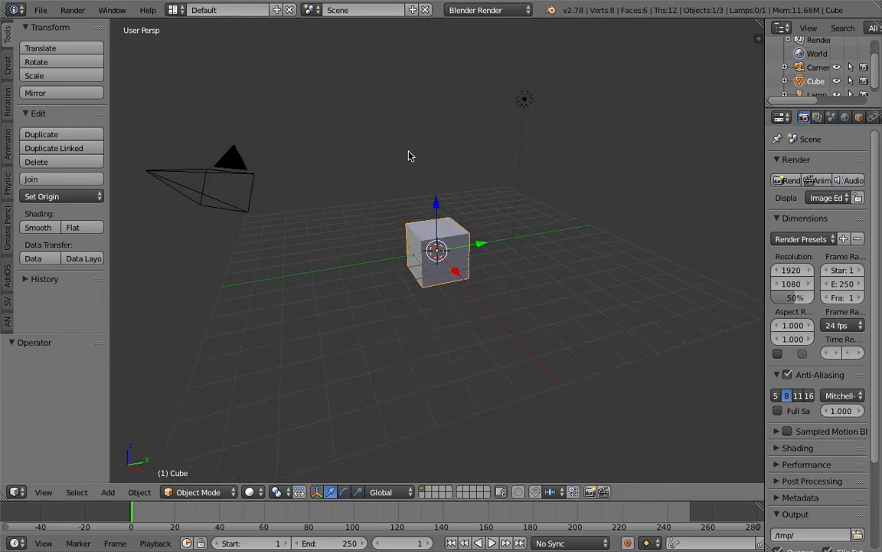
pyautogui.press('Delete')
pyautogui.click(173, 10)
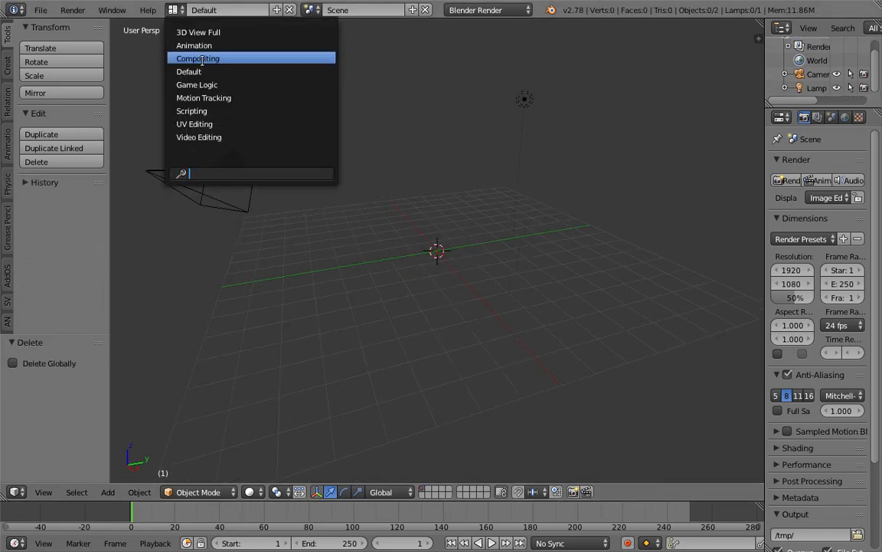
pyautogui.click(197, 59)
# Step: Create a new Sverchok node tree and add a Line node
pyautogui.click(176, 322)
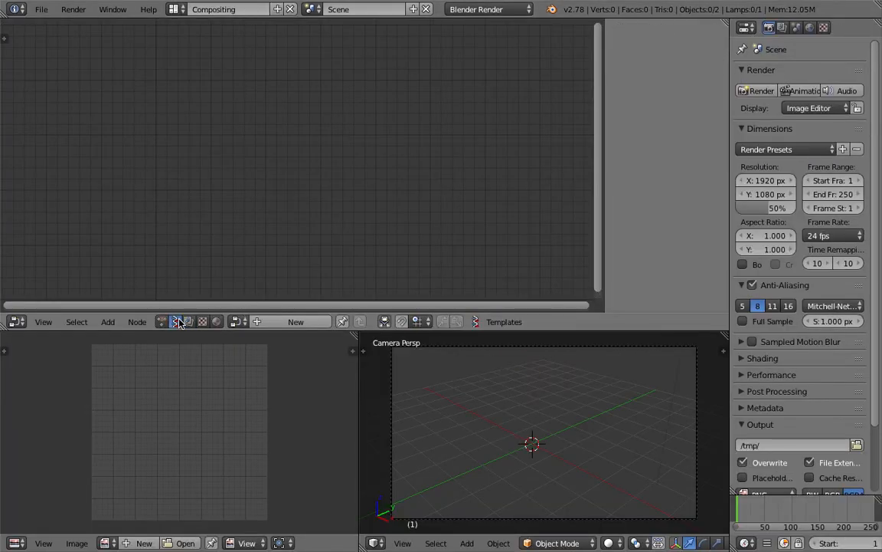
pyautogui.click(291, 322)
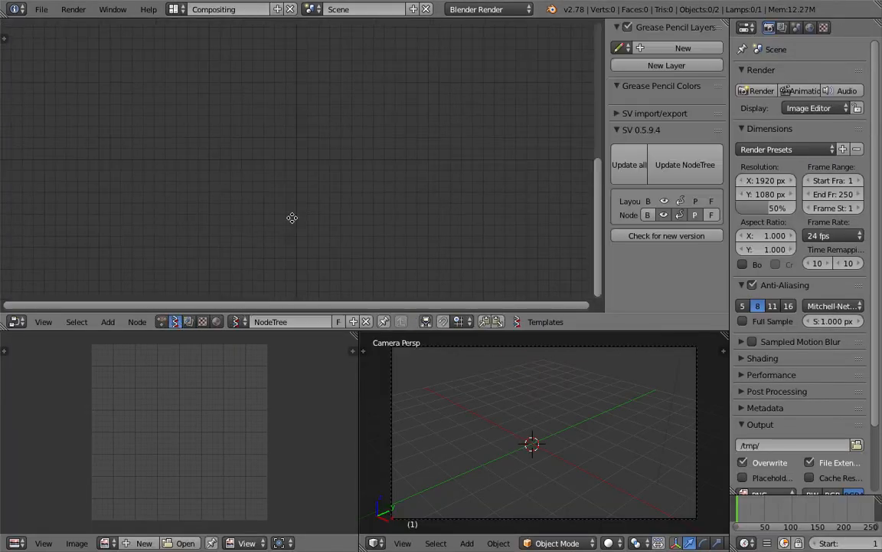
pyautogui.hotkey('shift', 'a')
pyautogui.click(277, 182)
pyautogui.press('Return')
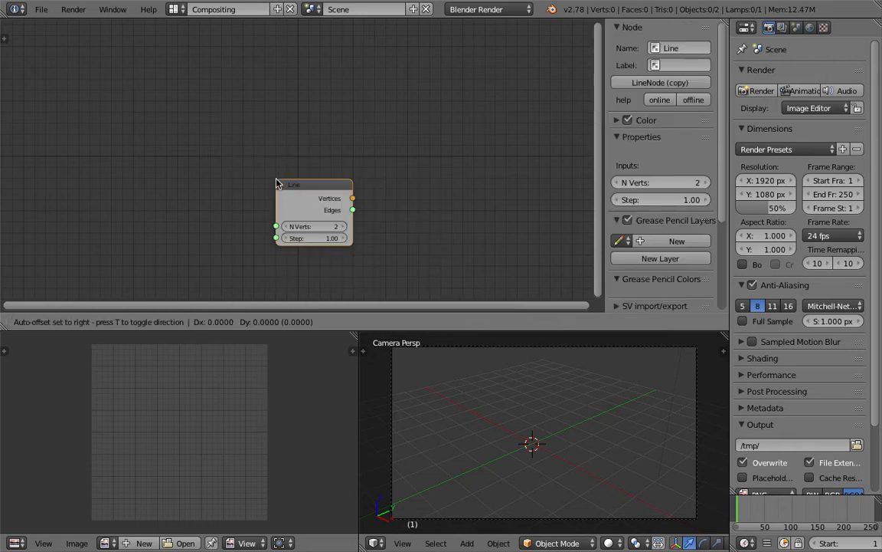
pyautogui.click(174, 150)
# Step: Add a Viewer Draw node and connect the Line node's outputs to it
pyautogui.hotkey('shift', 'a')
pyautogui.click(372, 146)
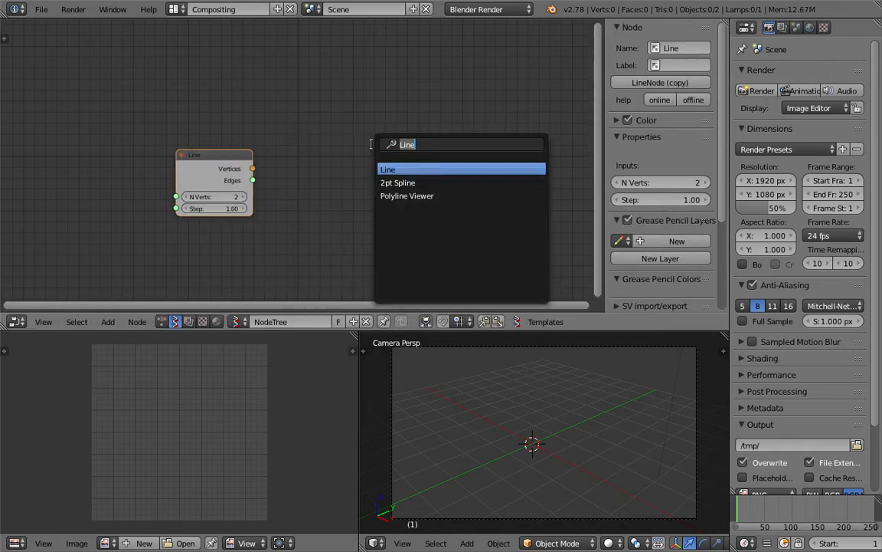
pyautogui.write('view')
pyautogui.press('Return')
pyautogui.click(373, 148)
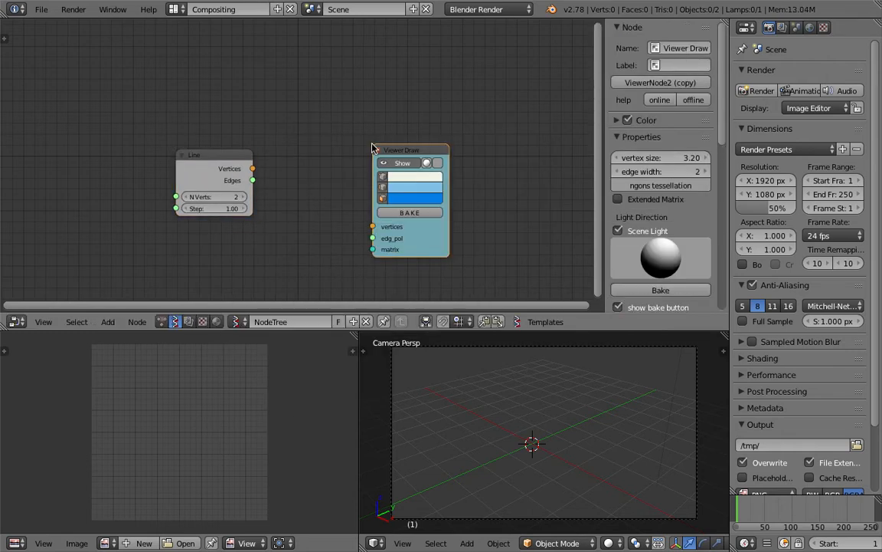
pyautogui.moveTo(253, 169)
pyautogui.mouseDown()
pyautogui.moveTo(374, 226)
pyautogui.moveTo(270, 195)
pyautogui.moveTo(252, 180)
pyautogui.mouseUp()
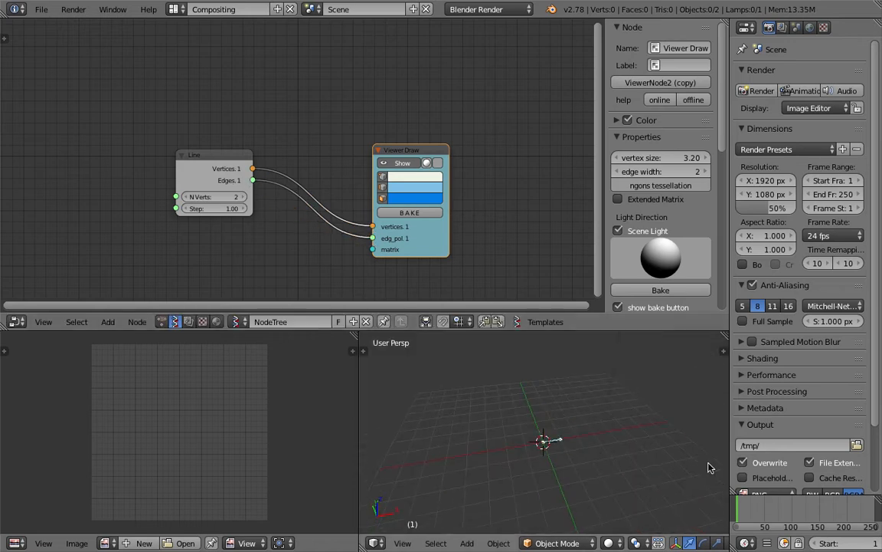
# Step: Set the Line node's N Verts to 9, then start saving the file as sv_skinner
pyautogui.click(244, 198)
pyautogui.click(243, 198)
pyautogui.click(244, 198)
pyautogui.click(244, 198)
pyautogui.click(244, 198)
pyautogui.click(244, 198)
pyautogui.click(243, 198)
pyautogui.moveTo(217, 106); pyautogui.dragTo(237, 103, button='middle')
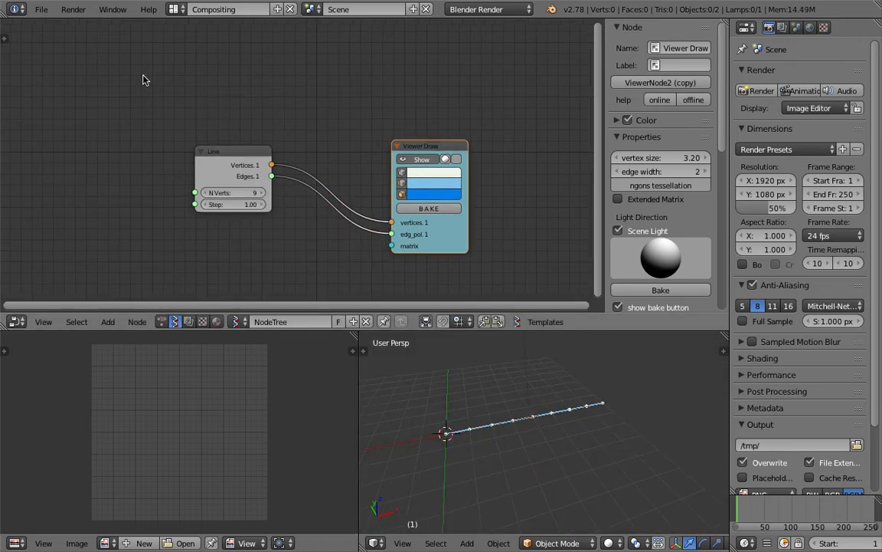
pyautogui.click(41, 10)
pyautogui.click(54, 124)
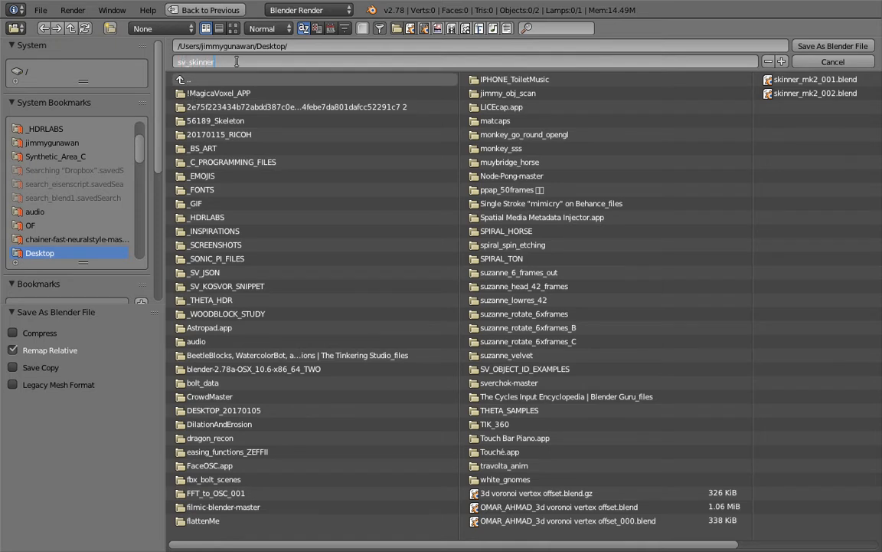
# Step: Save the file to the Desktop as sv_skinner_MK2_001, confirming the overwrite
pyautogui.write('1')
pyautogui.press('Return')
pyautogui.click(833, 46)
pyautogui.hotkey('ctrl', 's')
# Step: Add a Skin Mesher mk1 node, move Viewer Draw lower, and feed it the Line's vertices
pyautogui.press('n')
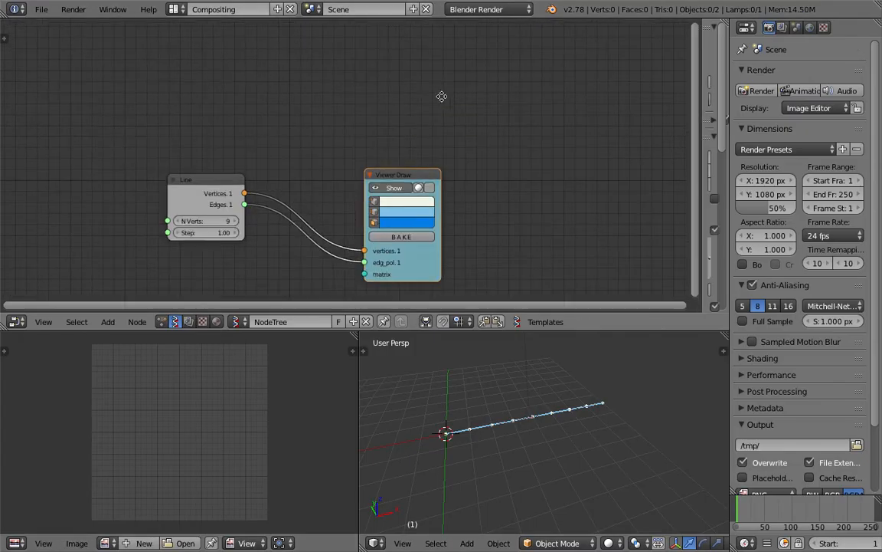
pyautogui.hotkey('shift', 'a')
pyautogui.click(442, 95)
pyautogui.write('skin')
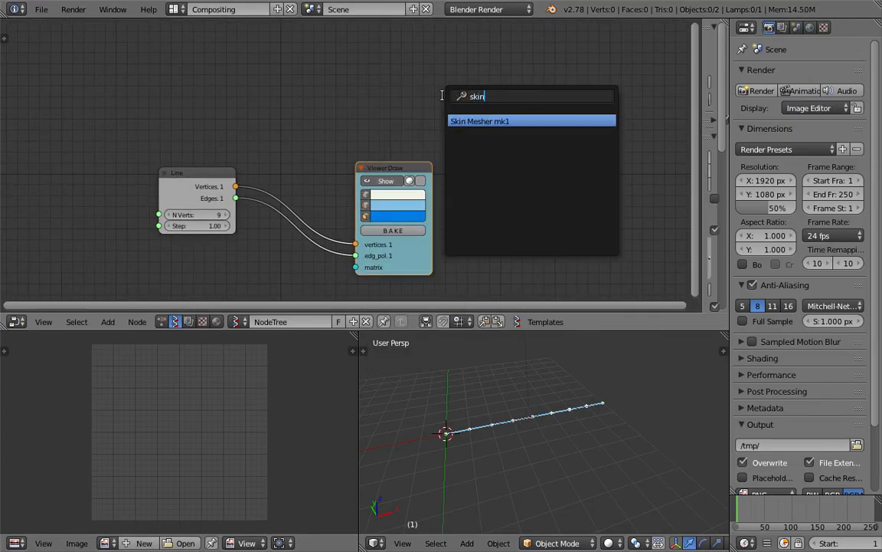
pyautogui.press('Return')
pyautogui.click(469, 80)
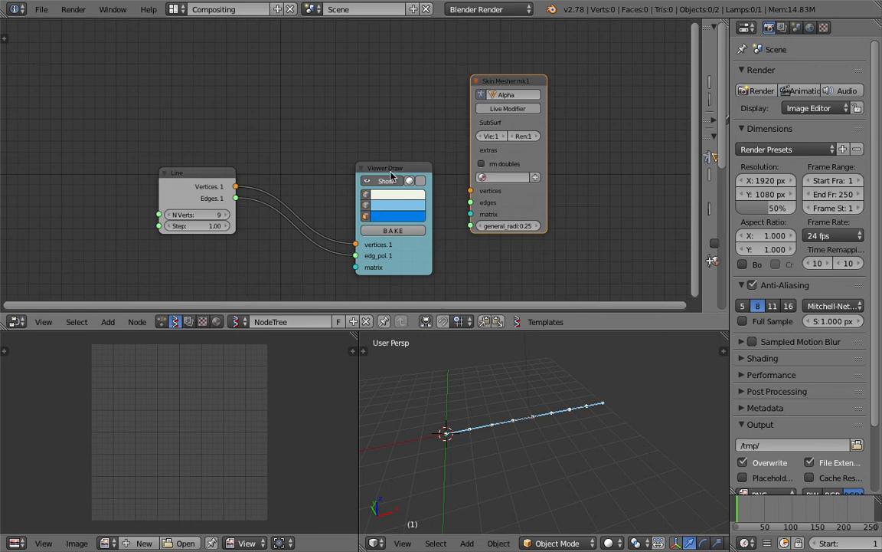
pyautogui.moveTo(391, 174); pyautogui.dragTo(411, 276)
pyautogui.moveTo(254, 159)
pyautogui.mouseDown()
pyautogui.moveTo(490, 164)
pyautogui.moveTo(254, 170)
pyautogui.mouseUp()
# Step: Turn on the Skin Mesher's live mesh output and move the node to the right
pyautogui.scroll(2, 462, 370)
pyautogui.scroll(1, 461, 376)
pyautogui.moveTo(531, 189); pyautogui.dragTo(535, 182, button='middle')
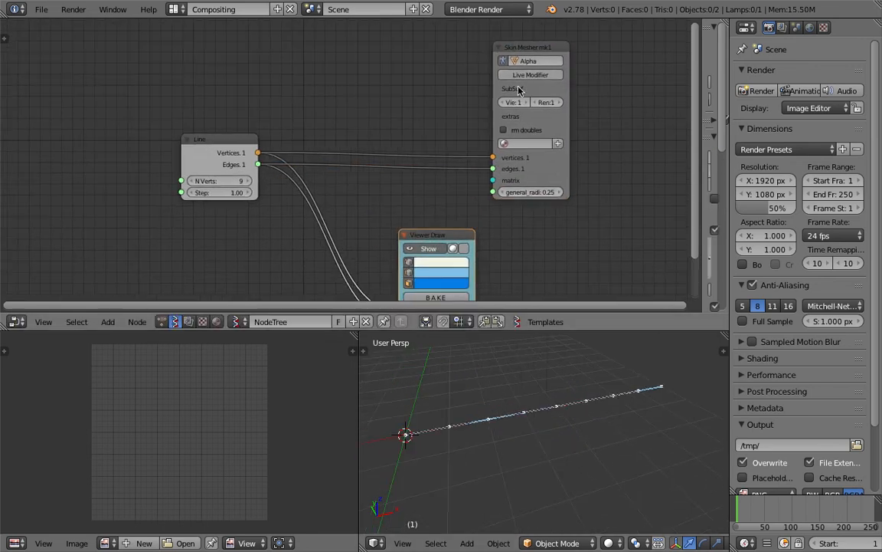
pyautogui.click(545, 77)
pyautogui.moveTo(526, 475); pyautogui.dragTo(454, 434, button='middle')
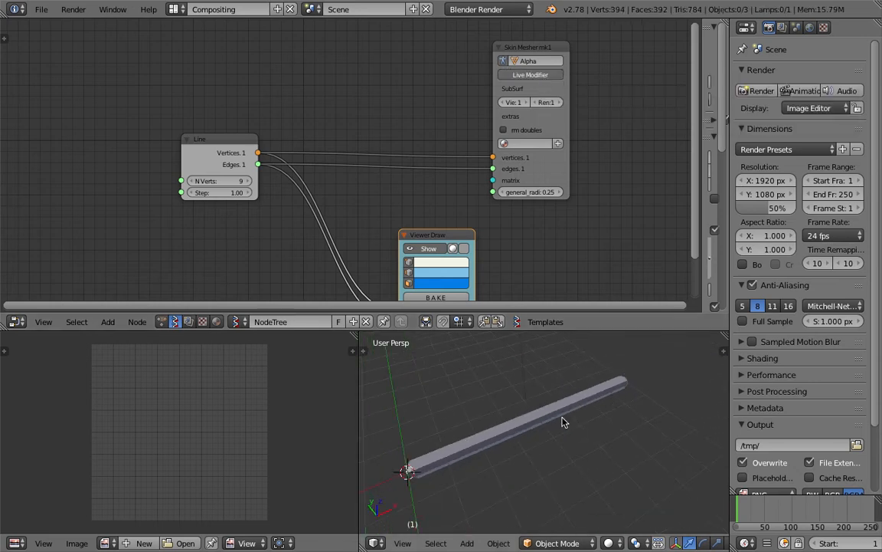
pyautogui.moveTo(547, 176); pyautogui.dragTo(571, 169)
pyautogui.moveTo(416, 125); pyautogui.dragTo(418, 153, button='middle')
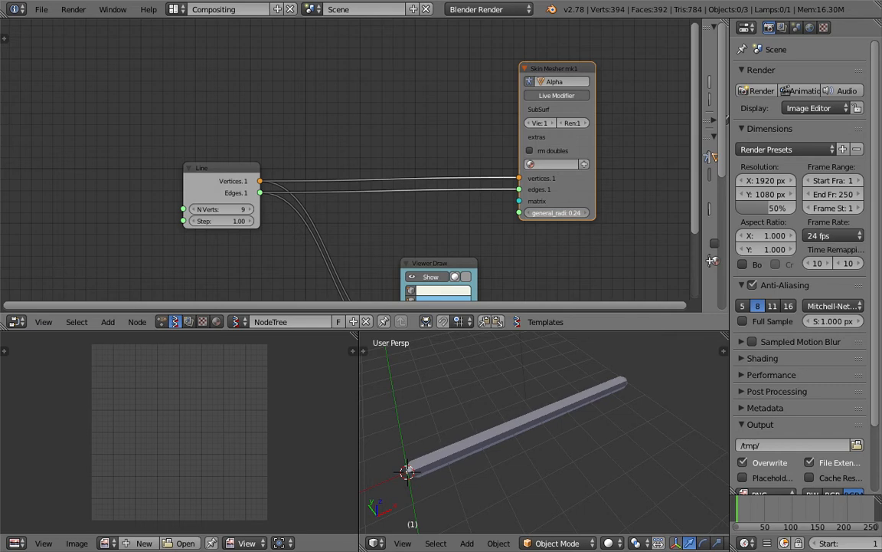
# Step: Lower general_radius to 0.21 to thin the tube and widen the 3D viewport
pyautogui.moveTo(578, 214); pyautogui.dragTo(572, 213)
pyautogui.moveTo(571, 352)
pyautogui.mouseDown(button='middle')
pyautogui.moveTo(605, 343)
pyautogui.moveTo(582, 356)
pyautogui.mouseUp(button='middle')
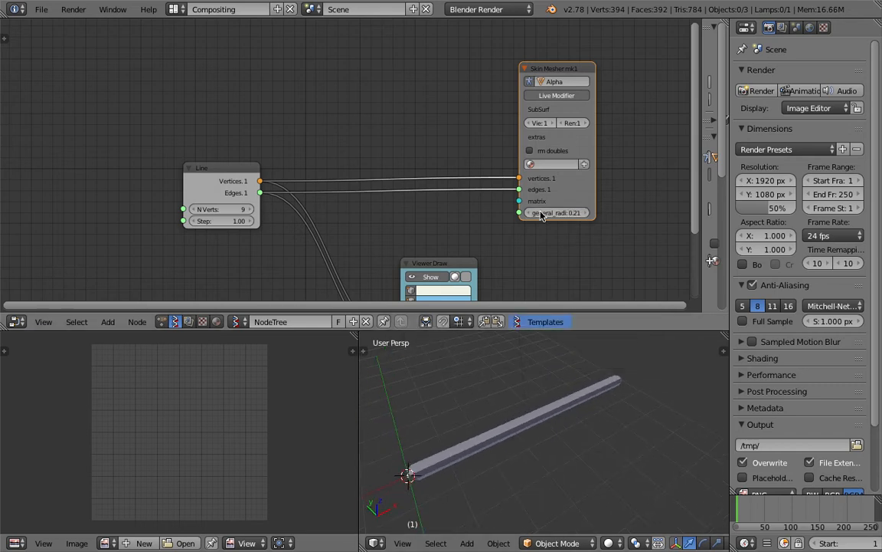
pyautogui.moveTo(483, 237); pyautogui.dragTo(488, 233, button='middle')
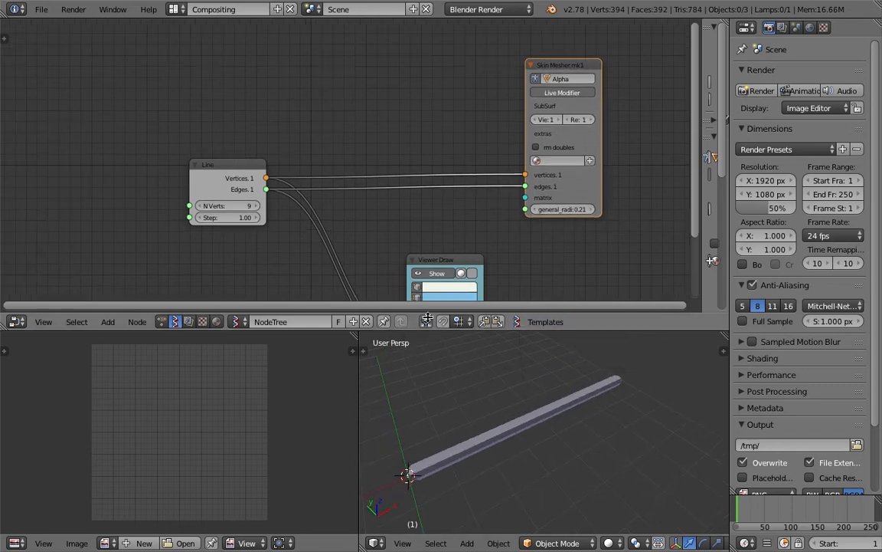
pyautogui.moveTo(359, 364); pyautogui.dragTo(287, 361)
# Step: Search for and place a Random Num Gen node at the top left of the tree
pyautogui.moveTo(331, 93); pyautogui.dragTo(362, 104, button='middle')
pyautogui.hotkey('shift', 'a')
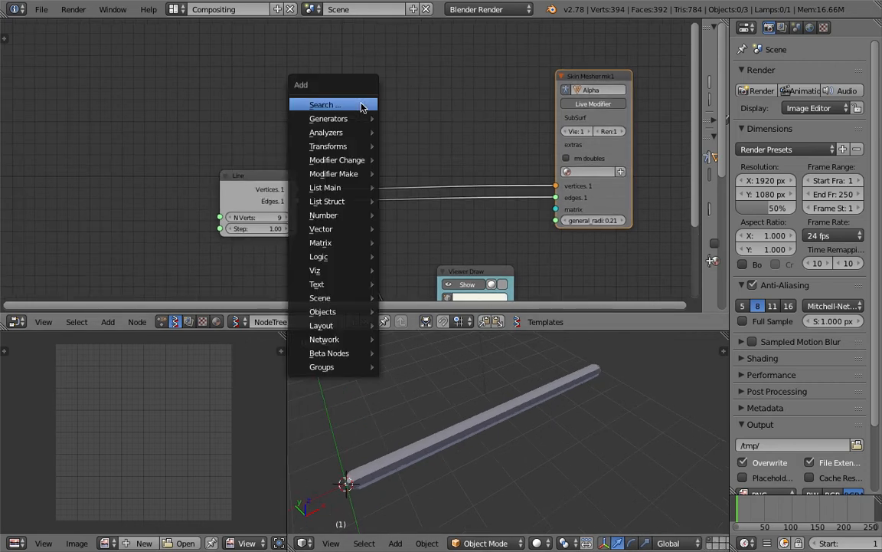
pyautogui.click(359, 103)
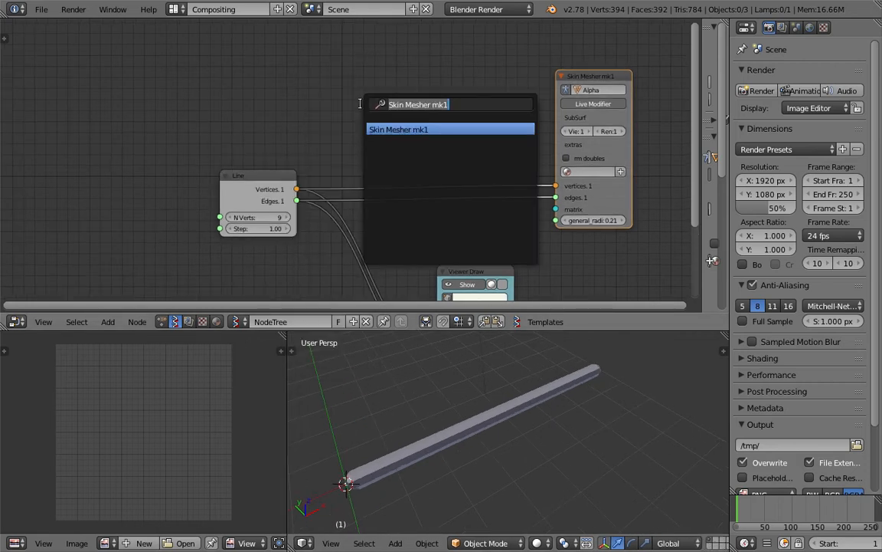
pyautogui.press('BackSpace')
pyautogui.write('run')
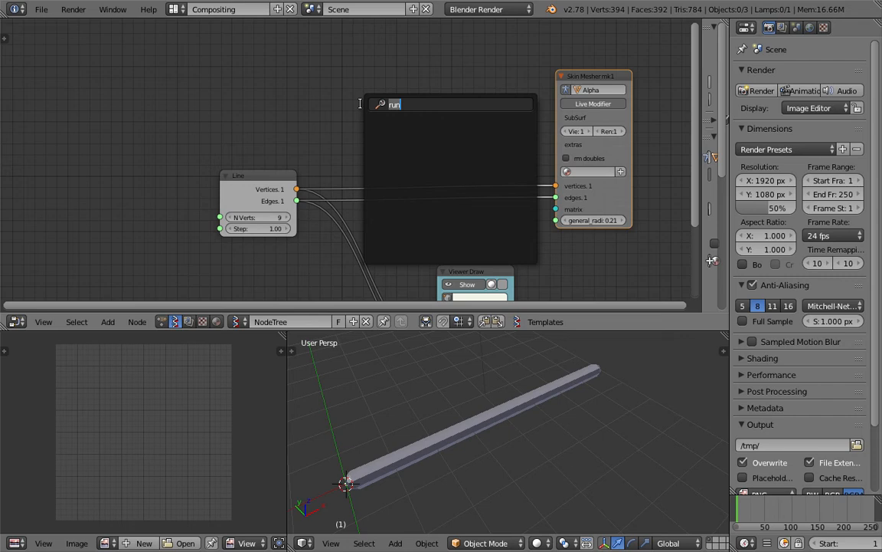
pyautogui.write('rand')
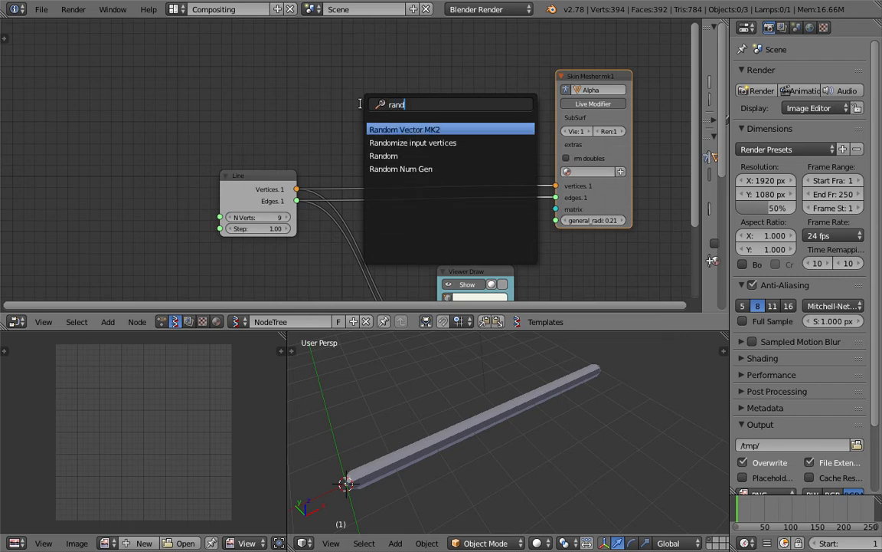
pyautogui.press('Down')
pyautogui.press('Down')
pyautogui.press('Down')
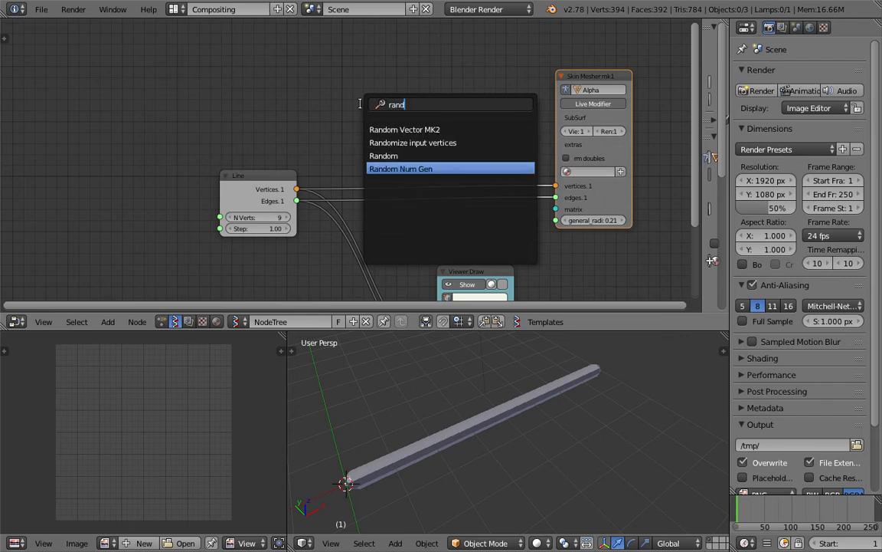
pyautogui.press('Return')
pyautogui.click(288, 61)
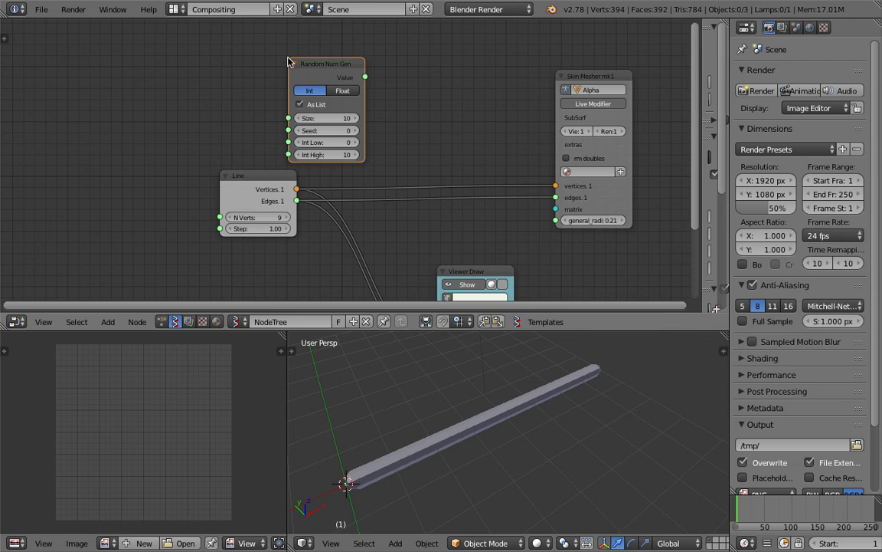
# Step: Switch Random Num Gen to Float and link its Value output to the Skin Mesher's general_radius
pyautogui.click(341, 91)
pyautogui.moveTo(366, 77); pyautogui.dragTo(556, 220)
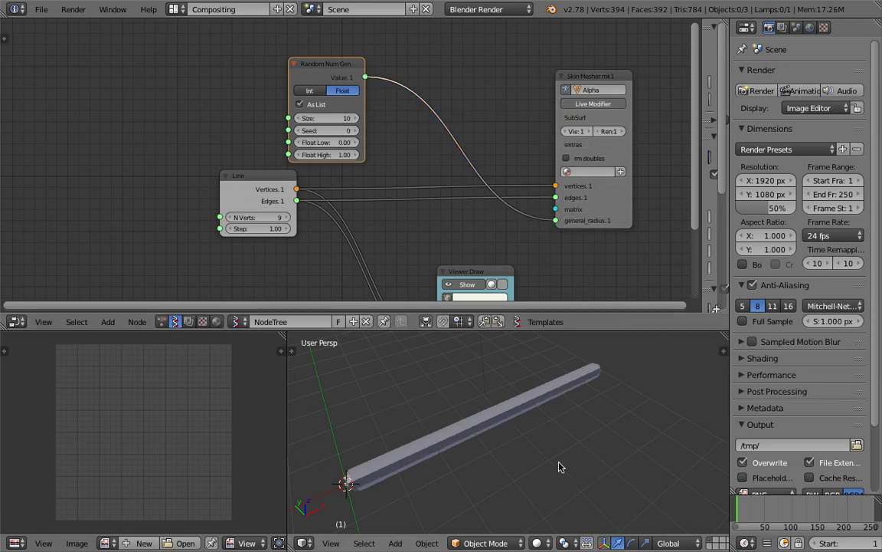
pyautogui.moveTo(559, 466); pyautogui.dragTo(542, 457, button='middle')
pyautogui.moveTo(274, 204); pyautogui.dragTo(344, 213)
pyautogui.scroll(1, 345, 212)
pyautogui.moveTo(298, 224); pyautogui.dragTo(235, 212, button='middle')
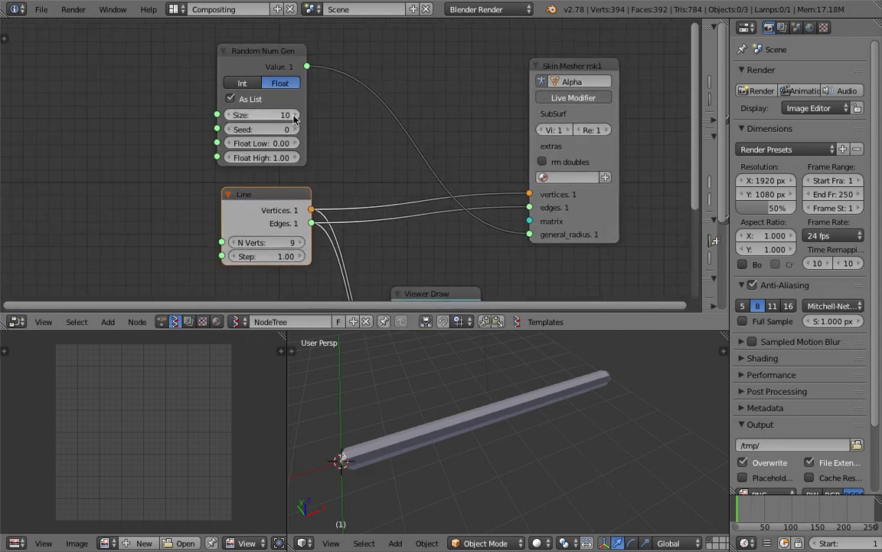
# Step: Raise the Line's vertex count to 13 and show the viewport as wireframe
pyautogui.click(299, 243)
pyautogui.click(299, 243)
pyautogui.click(299, 243)
pyautogui.click(299, 243)
pyautogui.scroll(-3, 485, 434)
pyautogui.moveTo(487, 437); pyautogui.dragTo(459, 418, button='middle')
pyautogui.press('z')
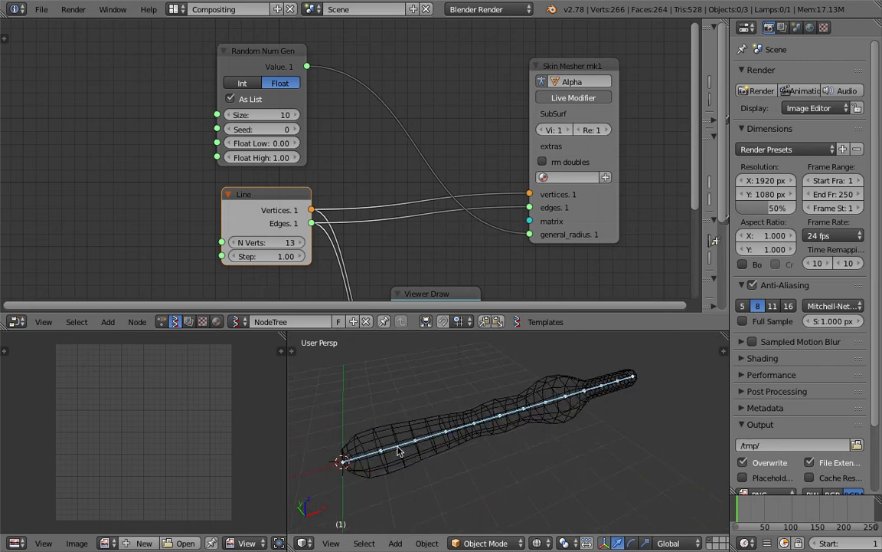
# Step: Set Float Low to 0.27, Line vertices to 23, and random Size to 21
pyautogui.moveTo(278, 144); pyautogui.dragTo(303, 145)
pyautogui.moveTo(445, 362); pyautogui.dragTo(429, 366, button='middle')
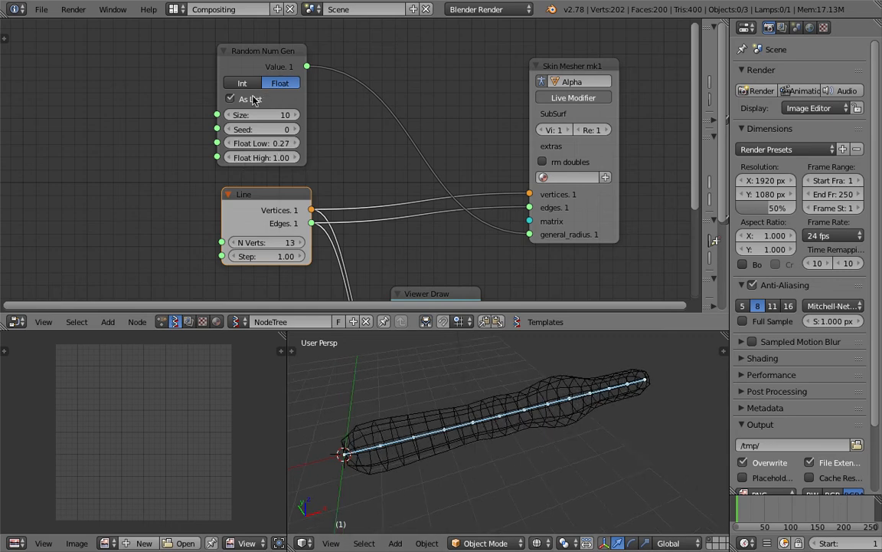
pyautogui.scroll(1, 253, 100)
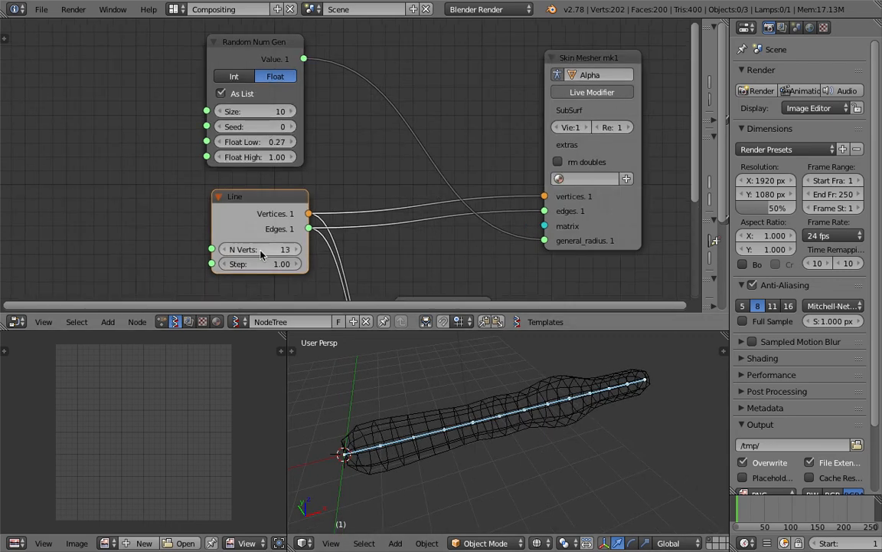
pyautogui.moveTo(234, 250); pyautogui.dragTo(274, 256)
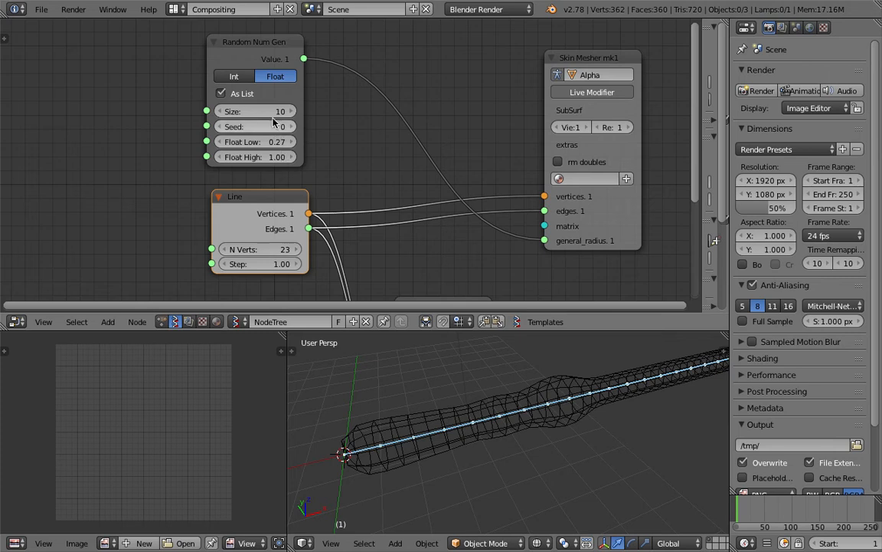
pyautogui.moveTo(230, 111); pyautogui.dragTo(239, 112)
pyautogui.scroll(-4, 458, 363)
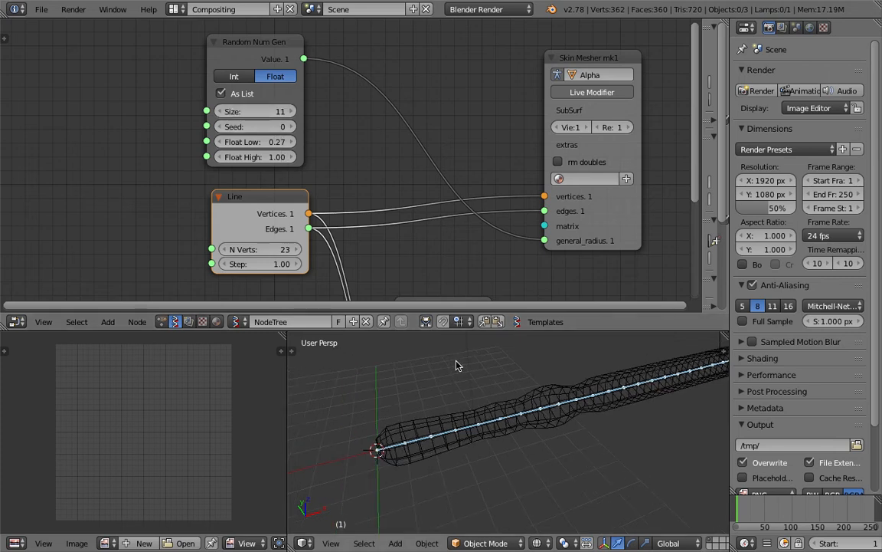
pyautogui.moveTo(503, 386); pyautogui.dragTo(476, 395, button='middle')
pyautogui.moveTo(268, 111)
pyautogui.mouseDown()
pyautogui.moveTo(291, 112)
pyautogui.moveTo(283, 111)
pyautogui.mouseUp()
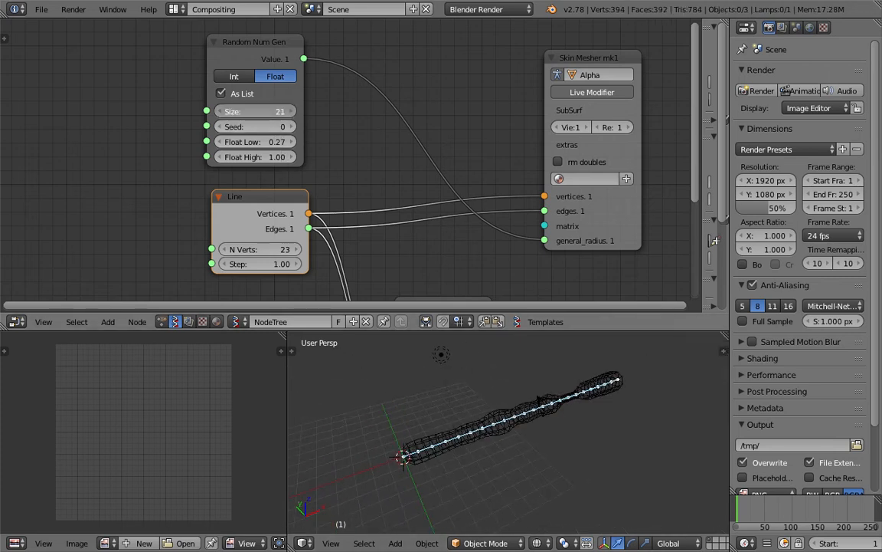
# Step: Add an Int node, link it to both the random Size and the line's N Verts, and raise it
pyautogui.hotkey('shift', 'a')
pyautogui.click(146, 141)
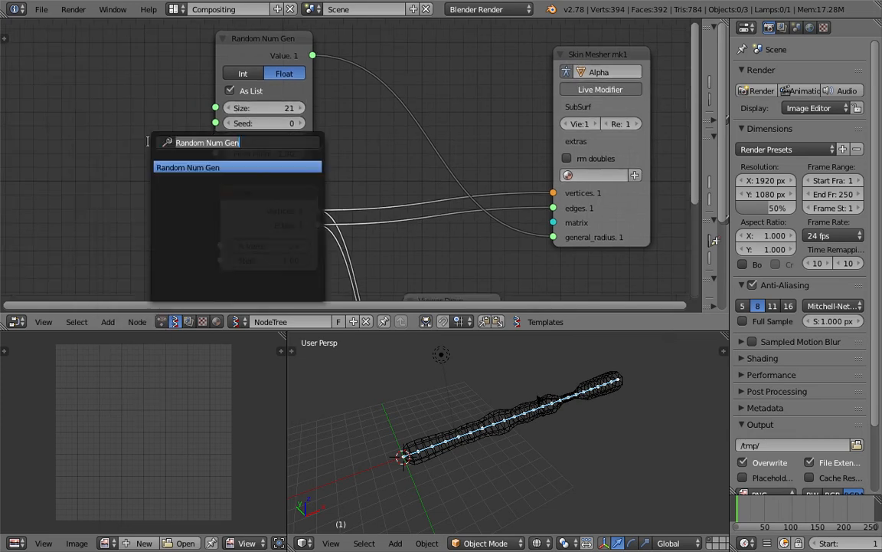
pyautogui.write('int')
pyautogui.press('Down')
pyautogui.press('Down')
pyautogui.press('Return')
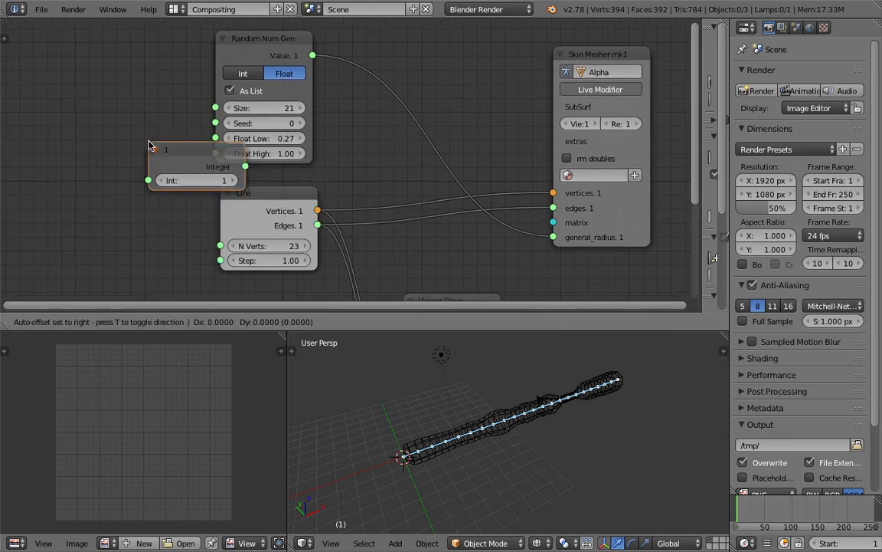
pyautogui.click(28, 150)
pyautogui.moveTo(127, 169); pyautogui.dragTo(154, 182)
pyautogui.moveTo(219, 243); pyautogui.dragTo(220, 245)
pyautogui.moveTo(108, 185); pyautogui.dragTo(204, 186)
# Step: Switch the viewport to solid shading and join the image editor into the 3D view
pyautogui.moveTo(478, 463)
pyautogui.mouseDown(button='middle')
pyautogui.moveTo(500, 447)
pyautogui.moveTo(501, 424)
pyautogui.mouseUp(button='middle')
pyautogui.press('z')
pyautogui.keyDown('shift'); pyautogui.moveTo(502, 424); pyautogui.dragTo(458, 460, button='middle'); pyautogui.keyUp('shift')
pyautogui.moveTo(284, 335); pyautogui.dragTo(212, 335)
pyautogui.scroll(-4, 338, 400)
pyautogui.moveTo(339, 399); pyautogui.dragTo(239, 402, button='middle')
pyautogui.scroll(2, 230, 416)
# Step: Set the Line Step to 0.13 and raise the shared Int value to 190
pyautogui.moveTo(100, 183); pyautogui.dragTo(130, 183)
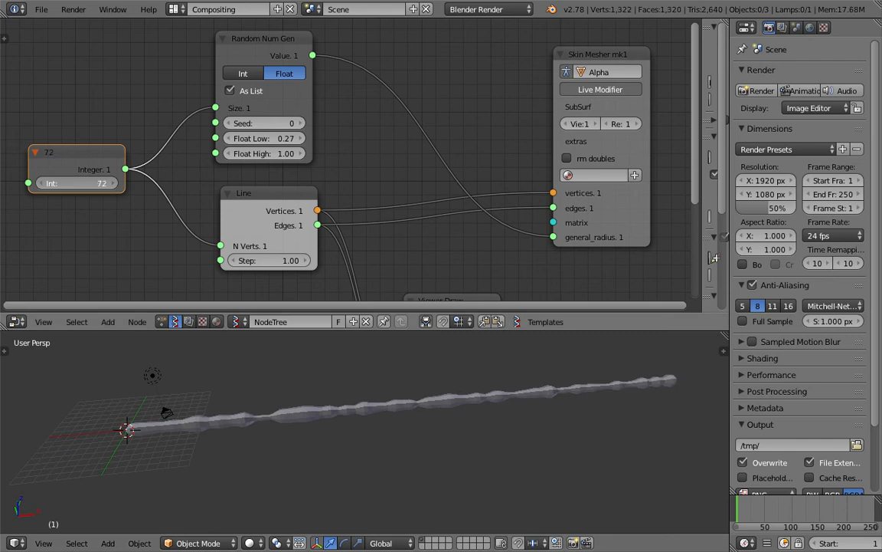
pyautogui.scroll(1, 290, 387)
pyautogui.moveTo(290, 386); pyautogui.dragTo(291, 382, button='middle')
pyautogui.moveTo(291, 261); pyautogui.dragTo(227, 261)
pyautogui.moveTo(301, 475); pyautogui.dragTo(366, 452, button='middle')
pyautogui.scroll(1, 219, 435)
pyautogui.moveTo(111, 183); pyautogui.dragTo(209, 183)
pyautogui.scroll(2, 384, 437)
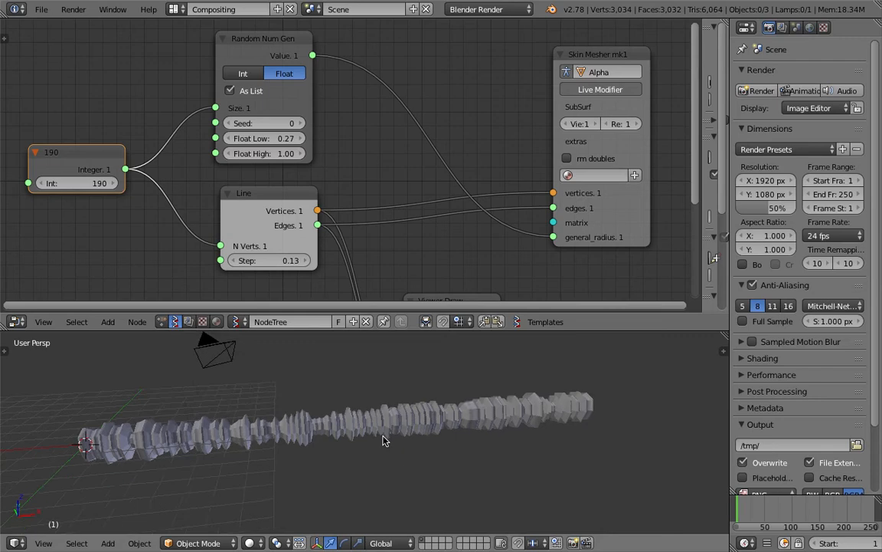
pyautogui.moveTo(384, 437); pyautogui.dragTo(337, 431, button='middle')
# Step: Set the random Float Low to -0.12 and Float High to 1.27
pyautogui.moveTo(265, 138); pyautogui.dragTo(283, 138)
pyautogui.moveTo(285, 153); pyautogui.dragTo(306, 153)
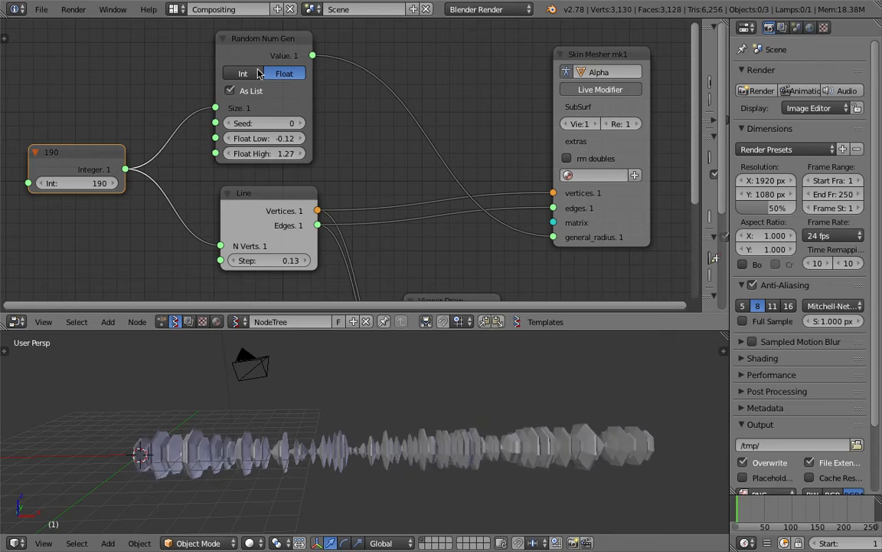
pyautogui.moveTo(285, 86); pyautogui.dragTo(297, 120, button='middle')
# Step: Add a Vector Noise MK2 node above the node tree
pyautogui.moveTo(286, 85); pyautogui.dragTo(209, 112, button='middle')
pyautogui.hotkey('shift', 'a')
pyautogui.click(315, 87)
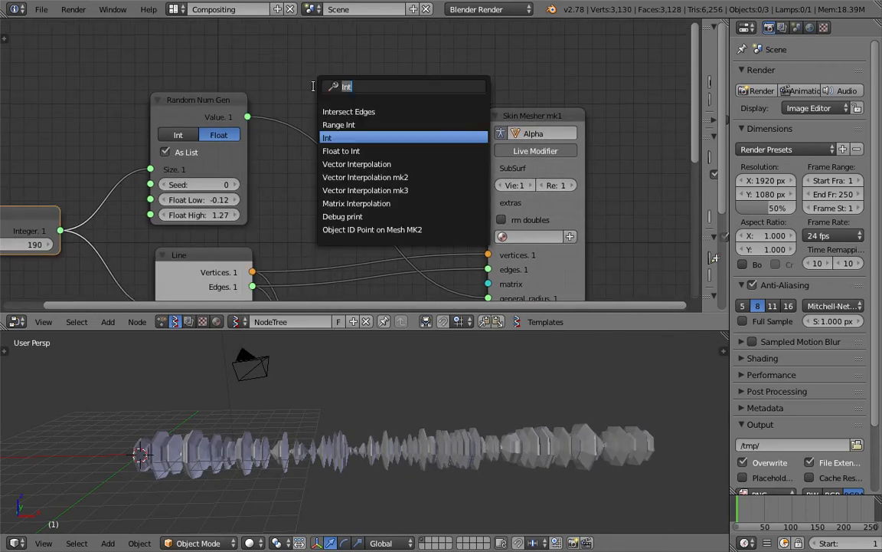
pyautogui.write('noise')
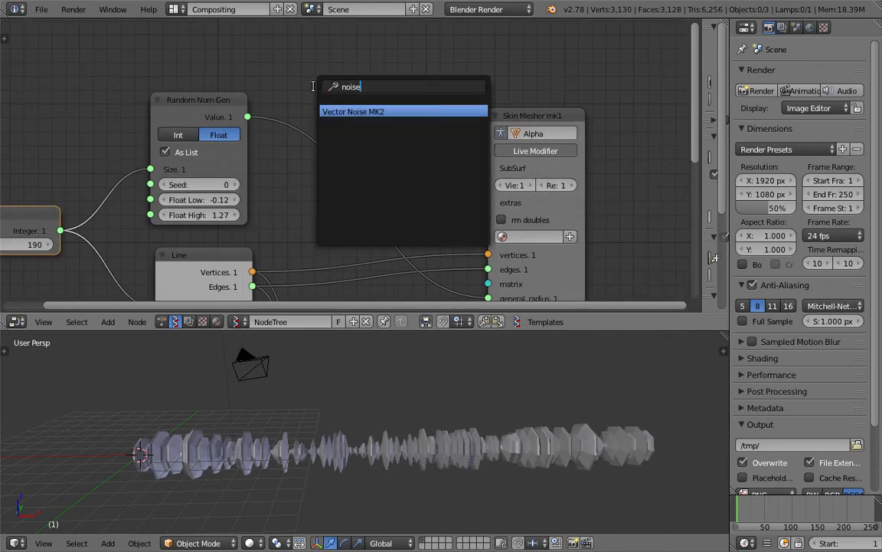
pyautogui.press('Return')
pyautogui.click(340, 49)
# Step: Rearrange the nodes and feed the Line's vertices into Vector Noise
pyautogui.moveTo(209, 100); pyautogui.dragTo(217, 110)
pyautogui.moveTo(218, 115); pyautogui.dragTo(353, 92, button='middle')
pyautogui.scroll(-2, 361, 184)
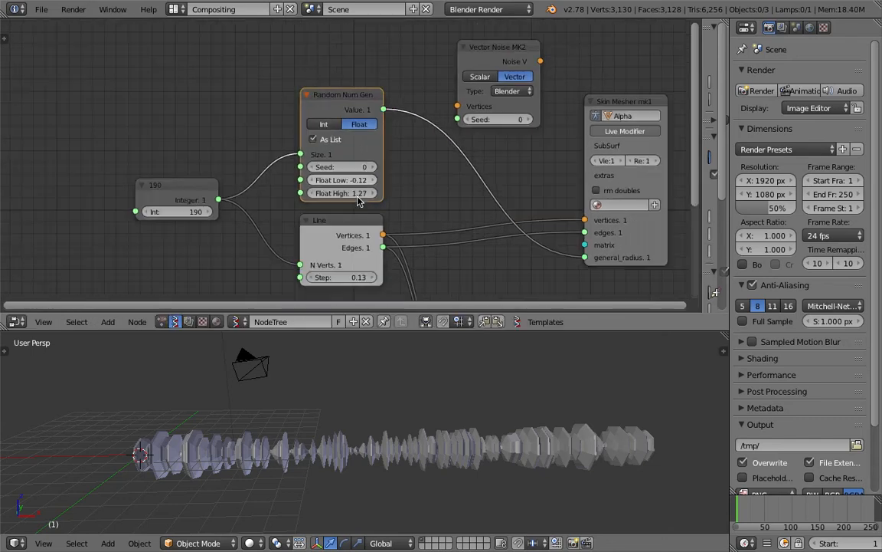
pyautogui.moveTo(372, 230); pyautogui.dragTo(342, 293)
pyautogui.moveTo(349, 257); pyautogui.dragTo(459, 106)
pyautogui.moveTo(466, 62); pyautogui.dragTo(355, 98, button='middle')
pyautogui.moveTo(358, 79); pyautogui.dragTo(333, 65)
# Step: Add a Vector out node and connect the noise output to it
pyautogui.moveTo(526, 138); pyautogui.dragTo(620, 143)
pyautogui.press('space')
pyautogui.write('vec')
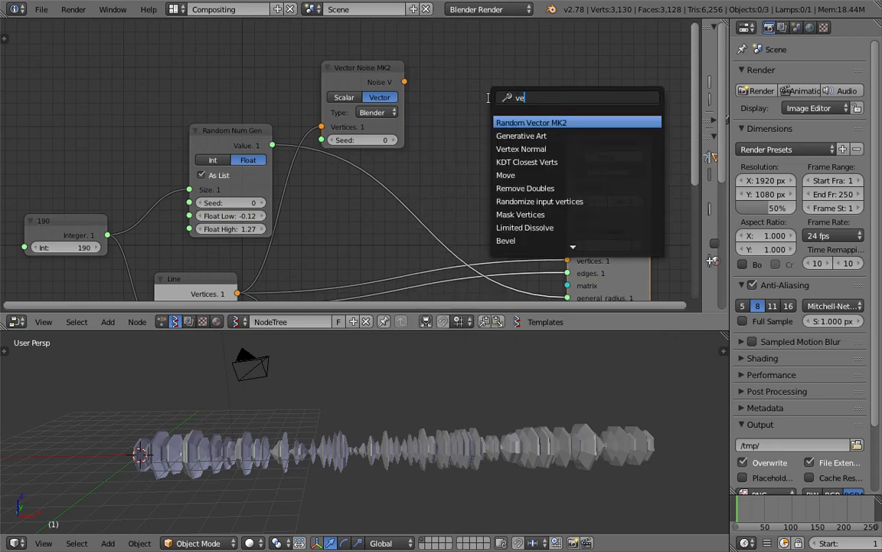
pyautogui.click(508, 146)
pyautogui.click(452, 77)
pyautogui.moveTo(405, 82); pyautogui.dragTo(448, 125)
# Step: Connect Vector out's X component to the Skin Mesher's general_radius
pyautogui.scroll(-3, 461, 134)
pyautogui.moveTo(481, 144); pyautogui.dragTo(479, 116, button='middle')
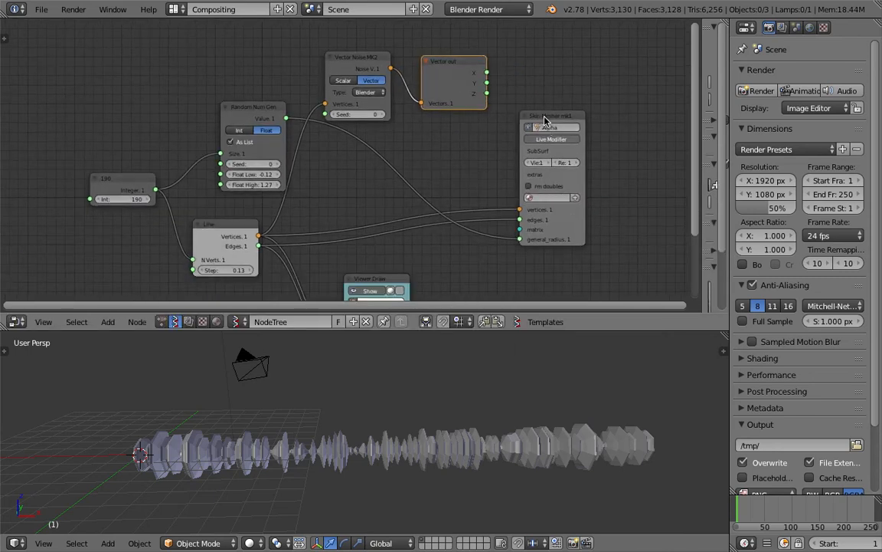
pyautogui.moveTo(548, 115); pyautogui.dragTo(586, 114)
pyautogui.moveTo(488, 73); pyautogui.dragTo(552, 236)
pyautogui.moveTo(484, 419); pyautogui.dragTo(414, 430, button='middle')
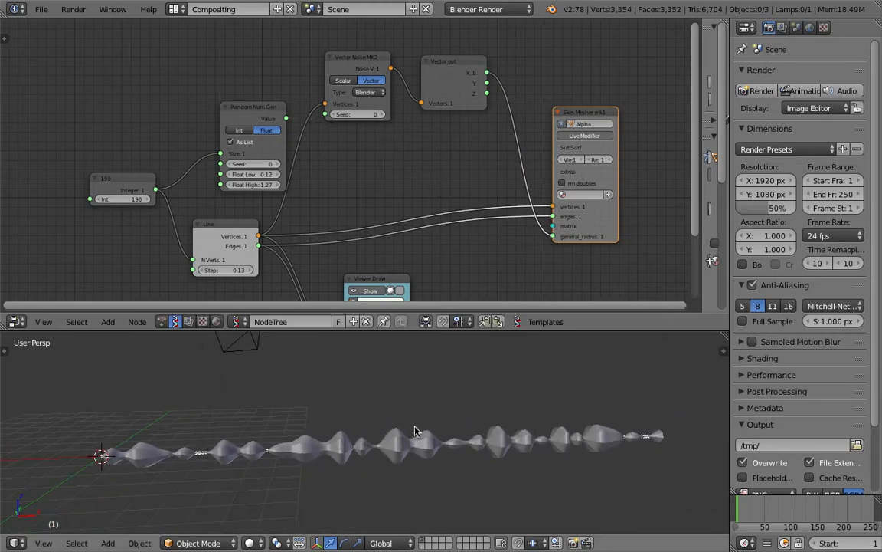
pyautogui.moveTo(609, 422); pyautogui.dragTo(577, 423, button='middle')
# Step: Save the blend file, overwriting it, and reposition the Skin Mesher node
pyautogui.hotkey('ctrl', 's')
pyautogui.click(577, 421)
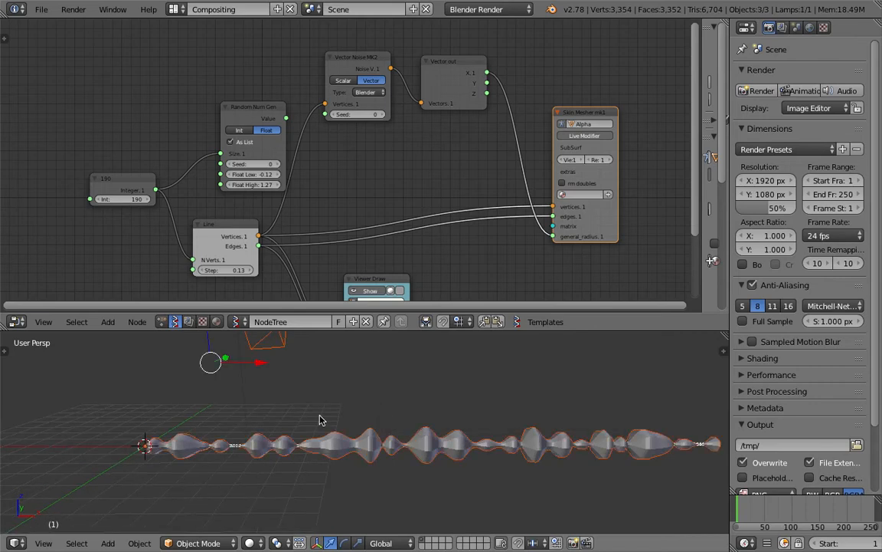
pyautogui.moveTo(301, 430); pyautogui.dragTo(193, 458, button='middle')
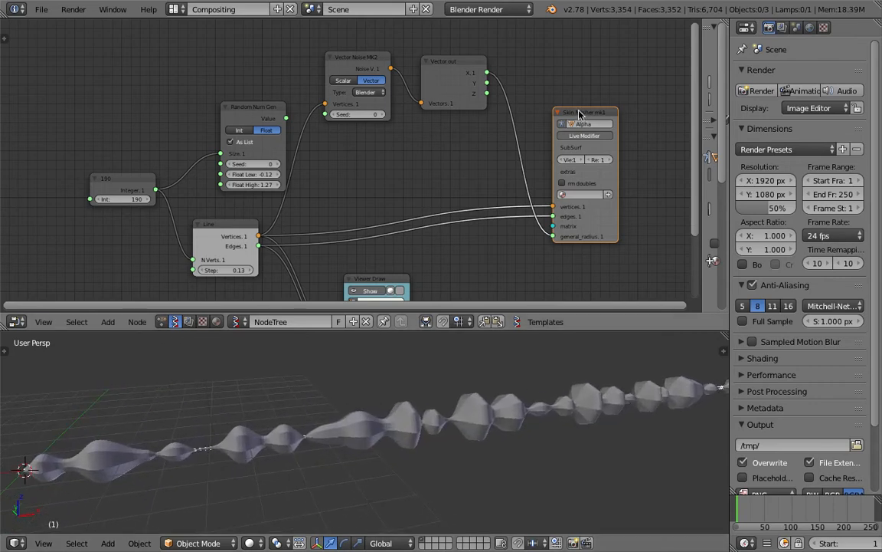
pyautogui.moveTo(581, 116); pyautogui.dragTo(599, 113)
pyautogui.moveTo(599, 112); pyautogui.dragTo(489, 99, button='middle')
pyautogui.scroll(3, 490, 296)
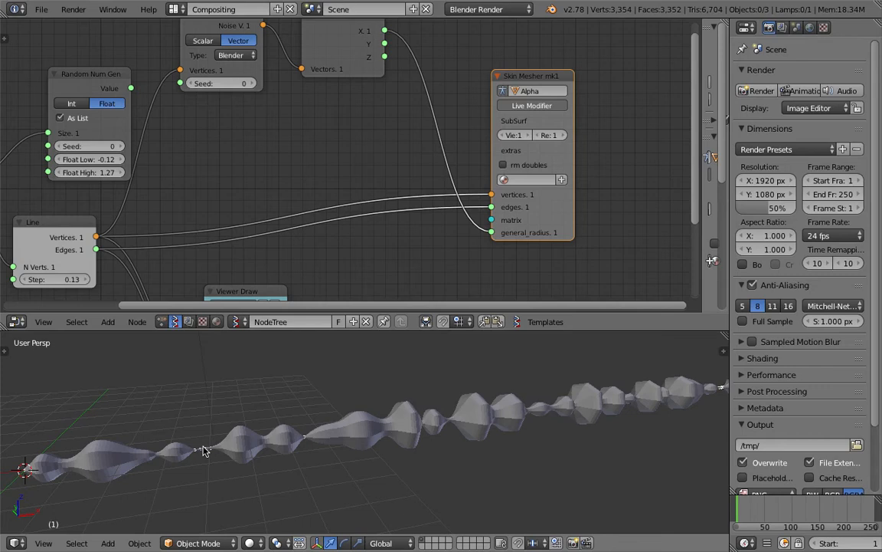
pyautogui.moveTo(238, 451); pyautogui.dragTo(288, 435, button='middle')
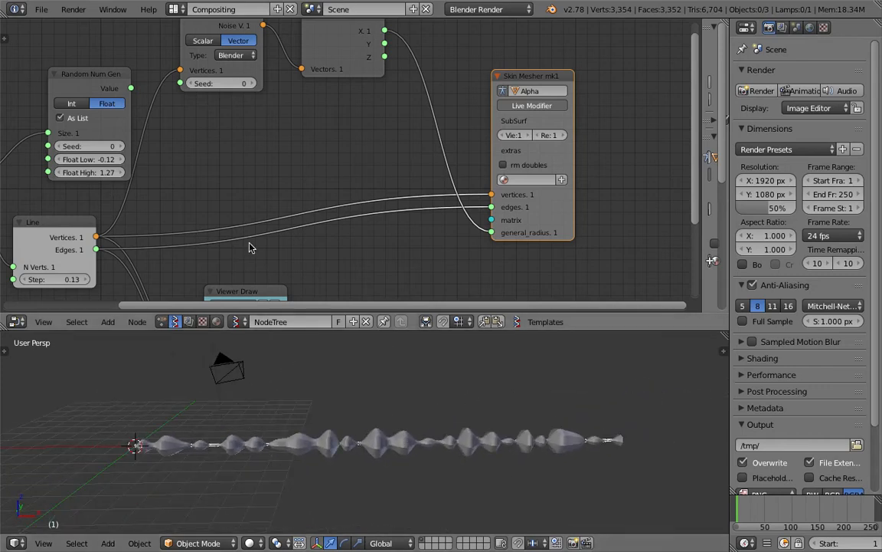
# Step: Raise the Integer node value from 190 through 243 to 325
pyautogui.moveTo(224, 218); pyautogui.dragTo(411, 128, button='middle')
pyautogui.moveTo(175, 177); pyautogui.dragTo(215, 178)
pyautogui.scroll(-2, 496, 439)
pyautogui.keyDown('shift'); pyautogui.moveTo(495, 439); pyautogui.dragTo(380, 437, button='middle'); pyautogui.keyUp('shift')
pyautogui.moveTo(191, 178); pyautogui.dragTo(292, 178)
pyautogui.moveTo(328, 402); pyautogui.dragTo(354, 422, button='middle')
# Step: Select the Alpha.0000 tube mesh in the 3D view
pyautogui.moveTo(447, 177); pyautogui.dragTo(197, 136, button='middle')
pyautogui.scroll(-5, 429, 102)
pyautogui.scroll(5, 368, 120)
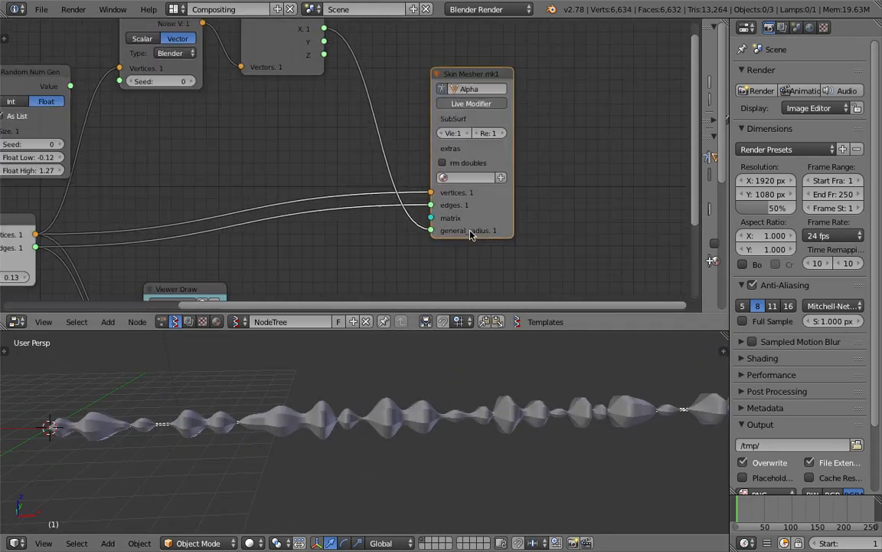
pyautogui.moveTo(490, 360); pyautogui.dragTo(352, 407, button='middle')
pyautogui.rightClick(419, 407)
# Step: Apply Shade Smooth to the tube and enable Smooth Shading in its Skin modifier
pyautogui.press('space')
pyautogui.write('smoo')
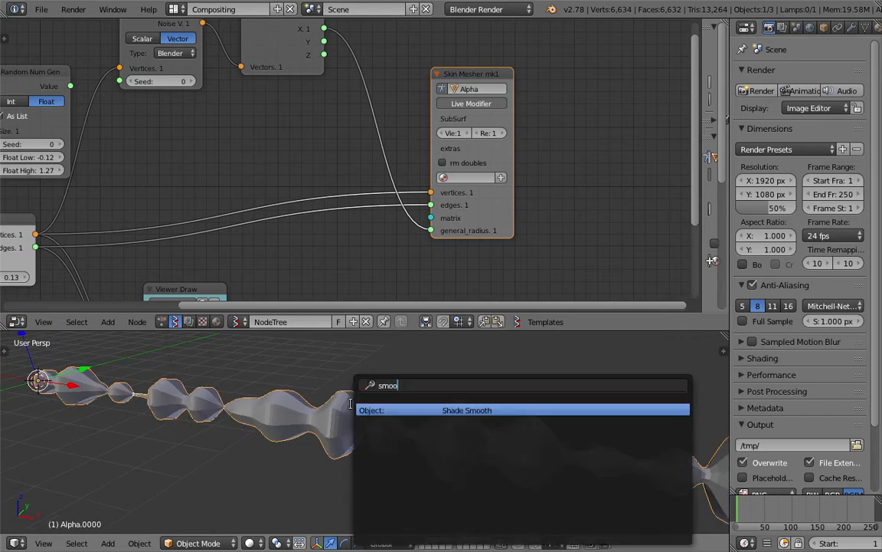
pyautogui.press('Return')
pyautogui.click(852, 27)
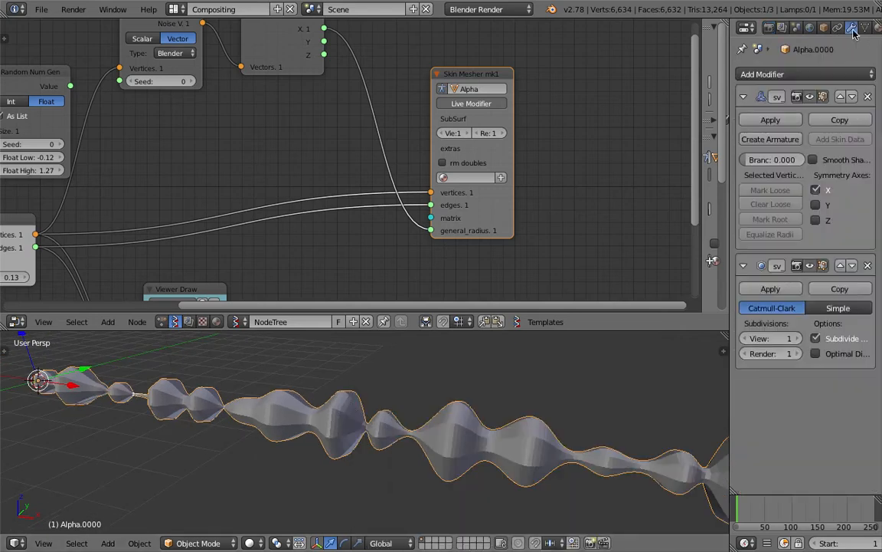
pyautogui.click(814, 160)
# Step: Reselect the Alpha.0000 tube and save the blend file, overwriting it
pyautogui.press('a')
pyautogui.moveTo(515, 445); pyautogui.dragTo(534, 445, button='middle')
pyautogui.scroll(-1, 529, 442)
pyautogui.rightClick(390, 427)
pyautogui.moveTo(390, 427); pyautogui.dragTo(477, 406, button='middle')
pyautogui.hotkey('ctrl', 's')
pyautogui.moveTo(244, 76); pyautogui.dragTo(348, 85, button='middle')
pyautogui.click(417, 196)
# Step: Move the Skin Mesher node and save the blend file again
pyautogui.press('g')
pyautogui.click(627, 117)
pyautogui.moveTo(628, 116); pyautogui.dragTo(545, 106, button='middle')
pyautogui.hotkey('ctrl', 's')
pyautogui.click(541, 107)
pyautogui.moveTo(377, 78); pyautogui.dragTo(318, 107, button='middle')
pyautogui.moveTo(413, 425); pyautogui.dragTo(398, 392, button='middle')
# Step: Insert a Map Range node into the X-to-general_radius link
pyautogui.moveTo(446, 110); pyautogui.dragTo(420, 122, button='middle')
pyautogui.hotkey('ctrl', 'space')
pyautogui.write('map')
pyautogui.press('Return')
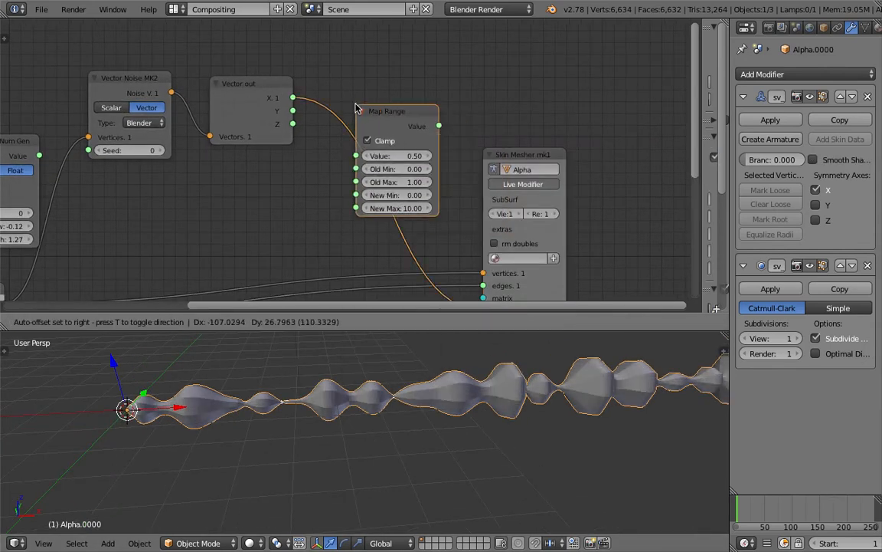
pyautogui.click(349, 101)
pyautogui.moveTo(374, 169); pyautogui.dragTo(354, 153, button='middle')
# Step: Set Map Range Old Min to -1, New Min to 0.1, and raise New Max
pyautogui.click(376, 154)
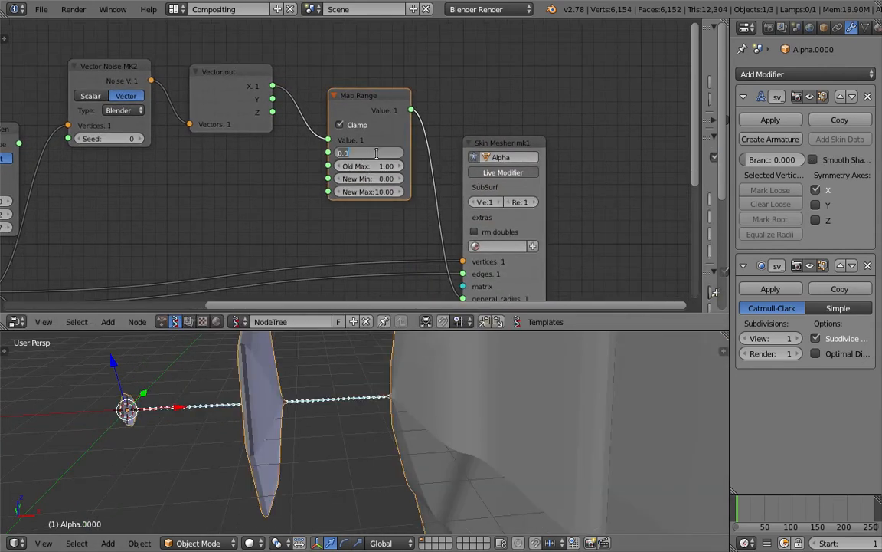
pyautogui.press('Tab')
pyautogui.press('Tab')
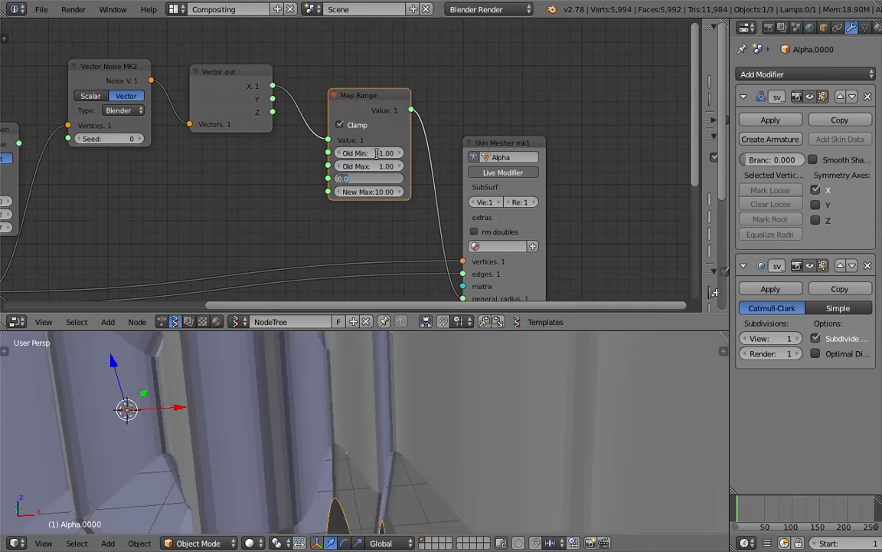
pyautogui.write('0.1')
pyautogui.press('Return')
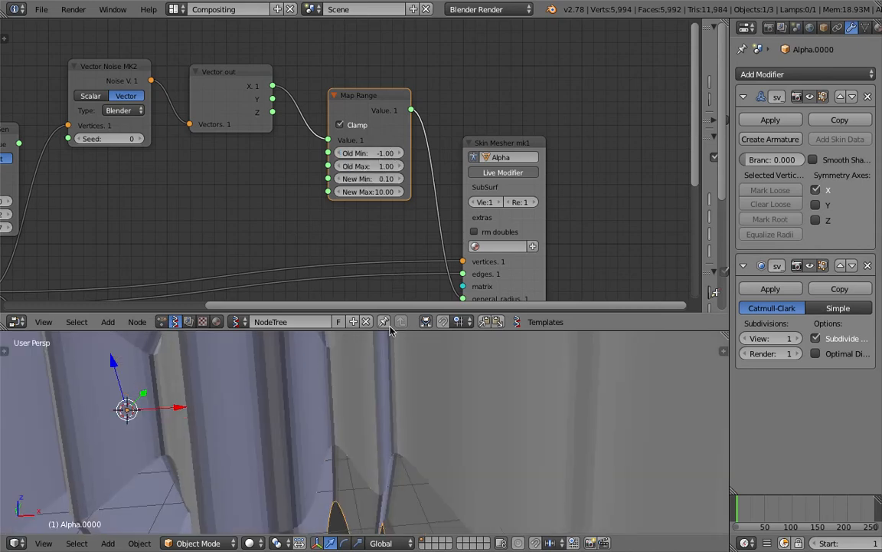
pyautogui.scroll(-5, 404, 384)
pyautogui.moveTo(368, 191); pyautogui.dragTo(390, 178)
# Step: Deselect the tube, view it diagonally, and move the Skin Mesher node up-right
pyautogui.press('a')
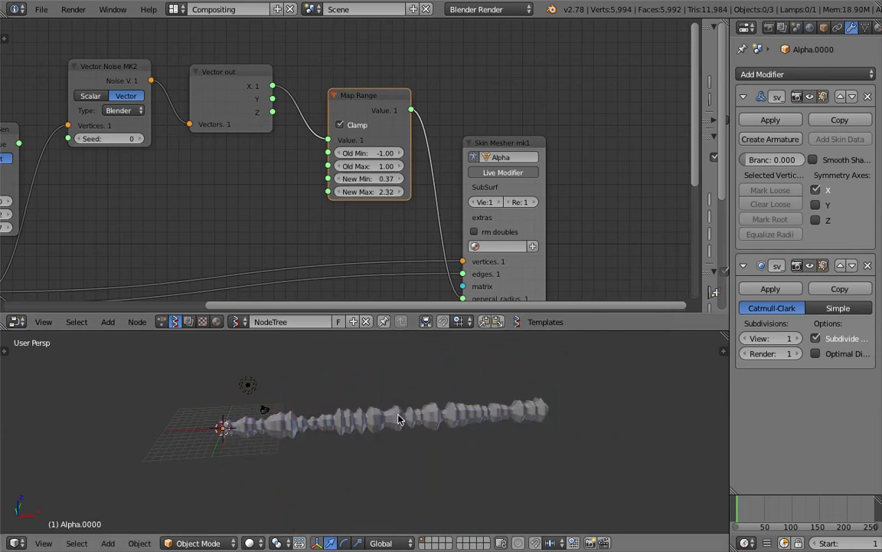
pyautogui.scroll(10, 402, 419)
pyautogui.scroll(-8, 368, 426)
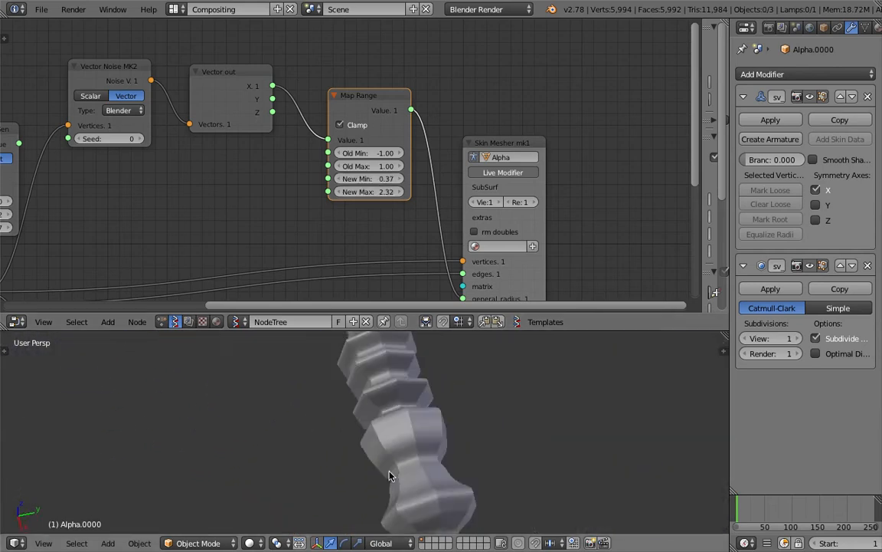
pyautogui.moveTo(452, 504); pyautogui.dragTo(404, 418, button='middle')
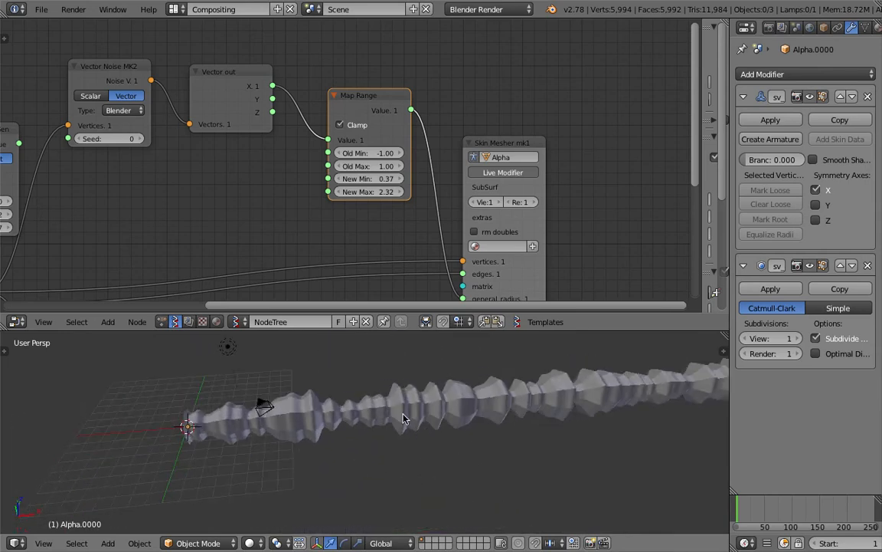
pyautogui.moveTo(524, 155); pyautogui.dragTo(542, 140, button='middle')
pyautogui.moveTo(541, 129); pyautogui.dragTo(562, 119)
pyautogui.moveTo(353, 134); pyautogui.dragTo(503, 112, button='middle')
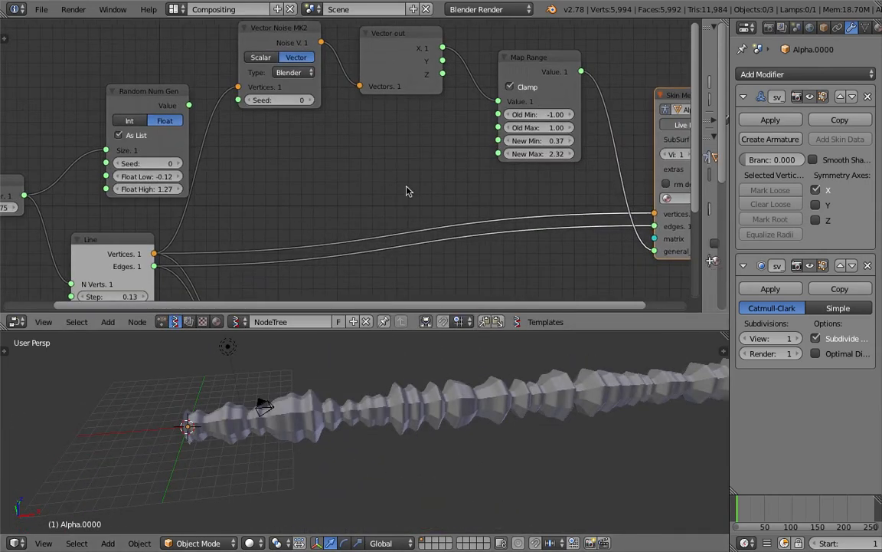
pyautogui.scroll(-2, 409, 172)
# Step: Lower the Integer value from 375 to 34 and enlarge the 3D view upward
pyautogui.moveTo(421, 423); pyautogui.dragTo(387, 422, button='middle')
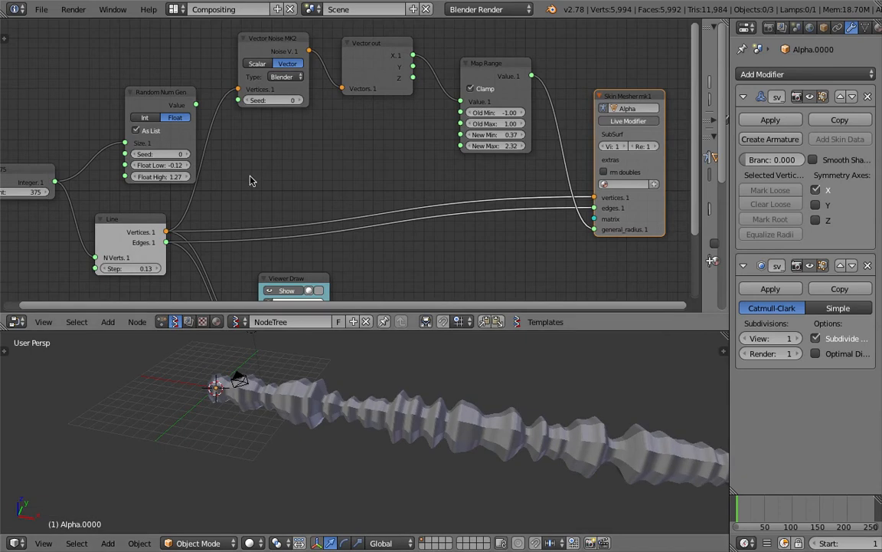
pyautogui.moveTo(203, 203); pyautogui.dragTo(356, 179, button='middle')
pyautogui.moveTo(174, 164); pyautogui.dragTo(92, 164)
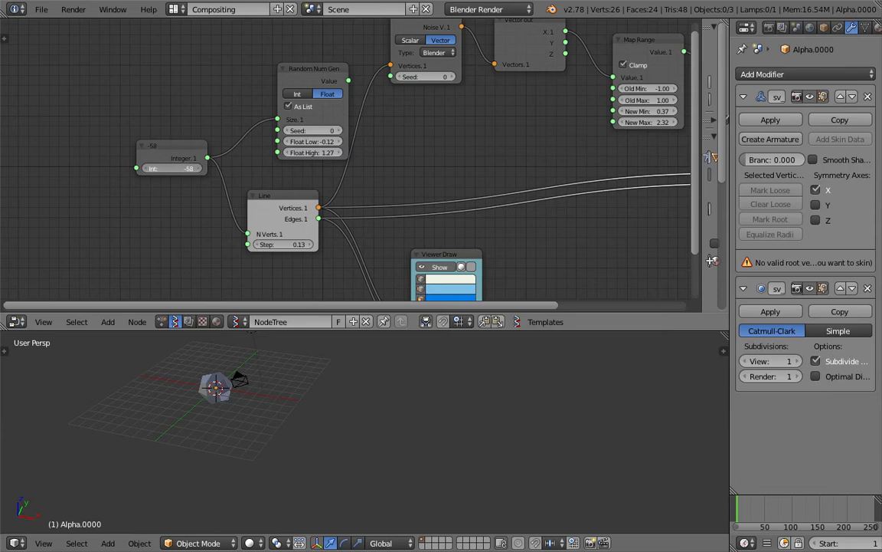
pyautogui.moveTo(168, 168); pyautogui.dragTo(236, 228)
pyautogui.moveTo(302, 331); pyautogui.dragTo(322, 243)
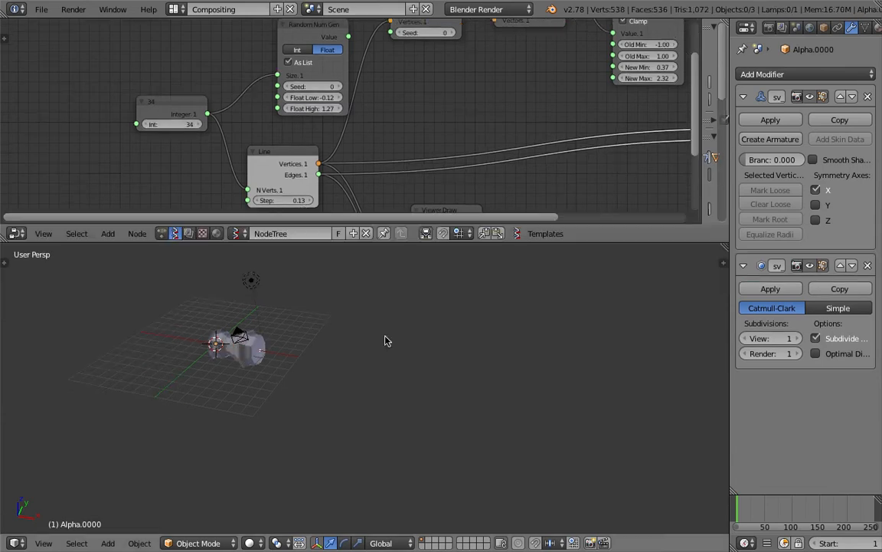
# Step: Enlarge the 3D view, orbit higher, and extend the spider's leg annotation stroke
pyautogui.moveTo(385, 336); pyautogui.dragTo(417, 409, button='middle')
pyautogui.moveTo(397, 368); pyautogui.dragTo(388, 402, button='middle')
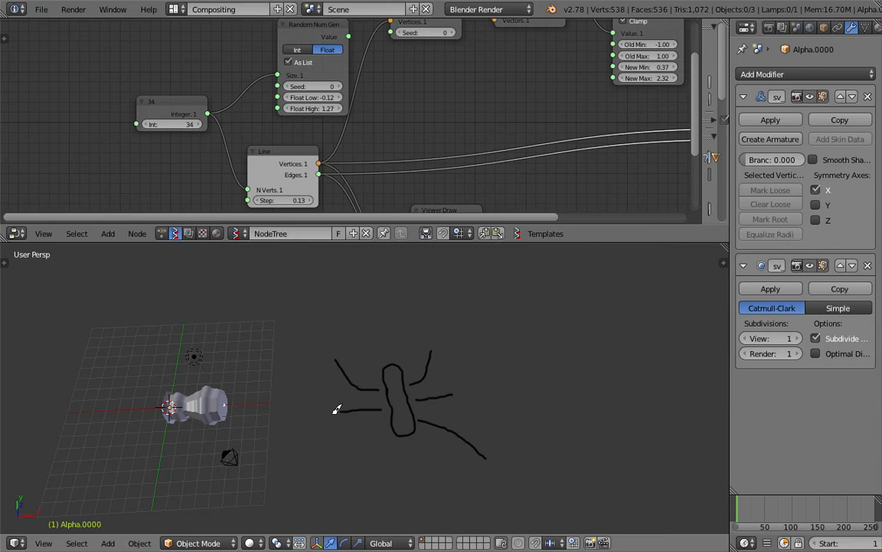
pyautogui.moveTo(355, 447); pyautogui.dragTo(337, 487)
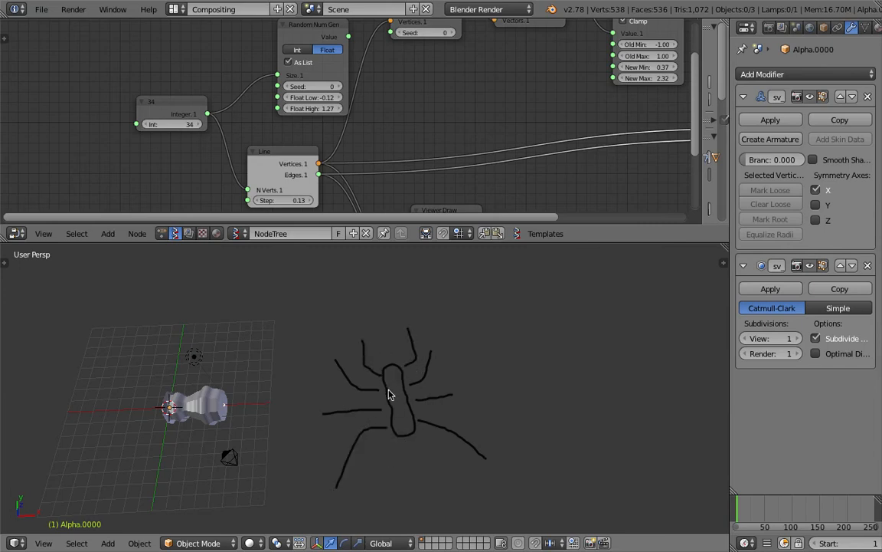
pyautogui.keyDown('shift'); pyautogui.moveTo(516, 372); pyautogui.dragTo(482, 354, button='middle'); pyautogui.keyUp('shift')
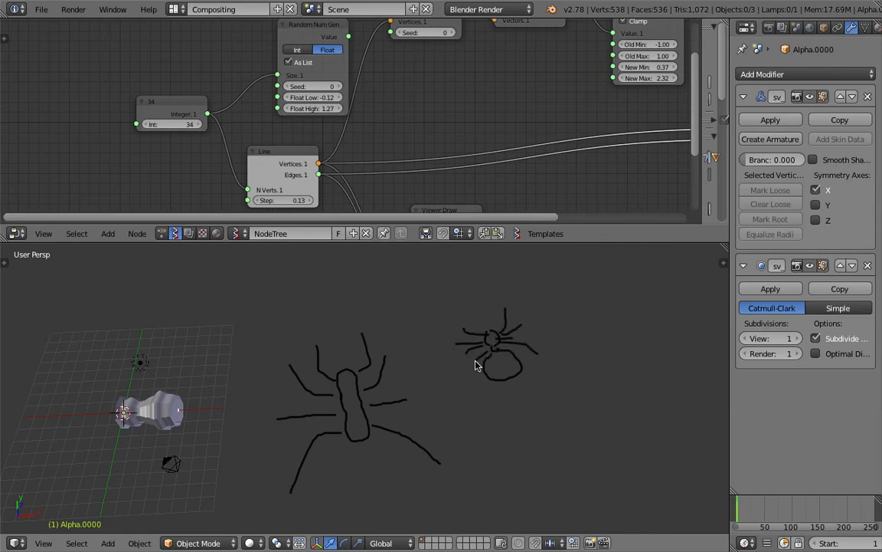
pyautogui.keyDown('ctrl'); pyautogui.scroll(-3, 475, 366); pyautogui.keyUp('ctrl')
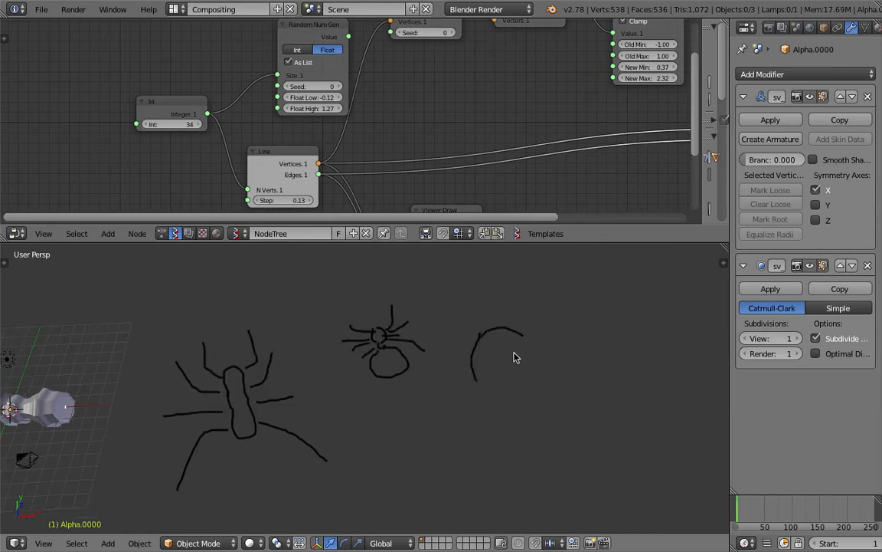
pyautogui.keyDown('ctrl'); pyautogui.scroll(-4, 475, 387); pyautogui.keyUp('ctrl')
# Step: Draw new annotation strokes: a line, a loop, a curve and a vertical line
pyautogui.moveTo(487, 286); pyautogui.dragTo(428, 300)
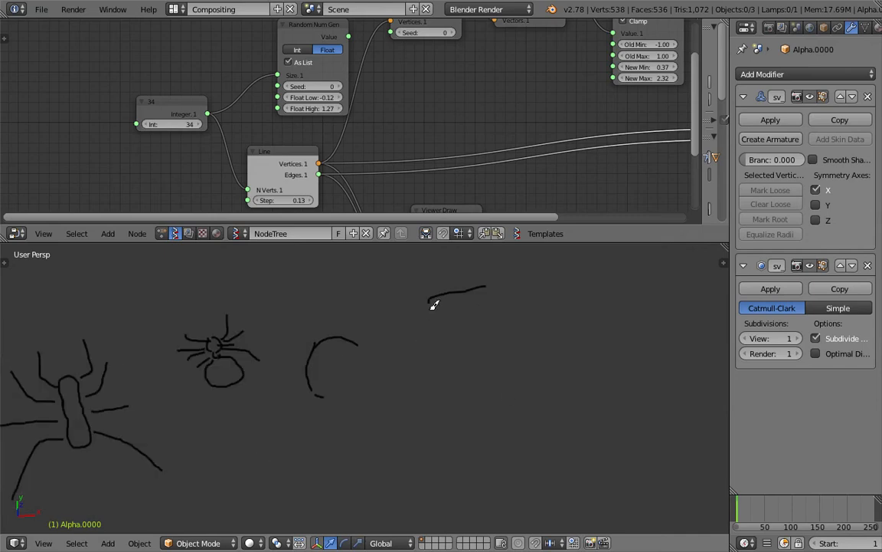
pyautogui.moveTo(469, 328); pyautogui.dragTo(447, 368)
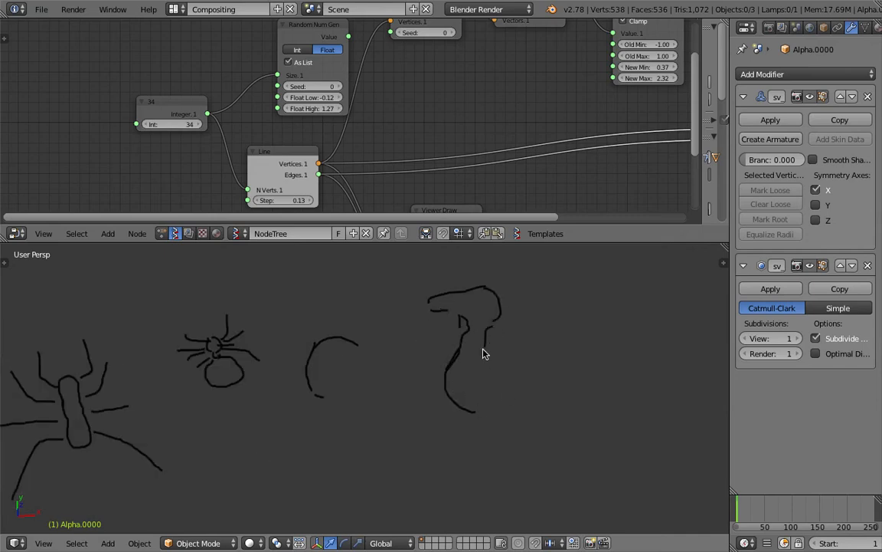
pyautogui.moveTo(459, 377); pyautogui.dragTo(415, 423)
pyautogui.moveTo(419, 373)
pyautogui.mouseDown()
pyautogui.moveTo(396, 418)
pyautogui.moveTo(460, 439)
pyautogui.mouseUp()
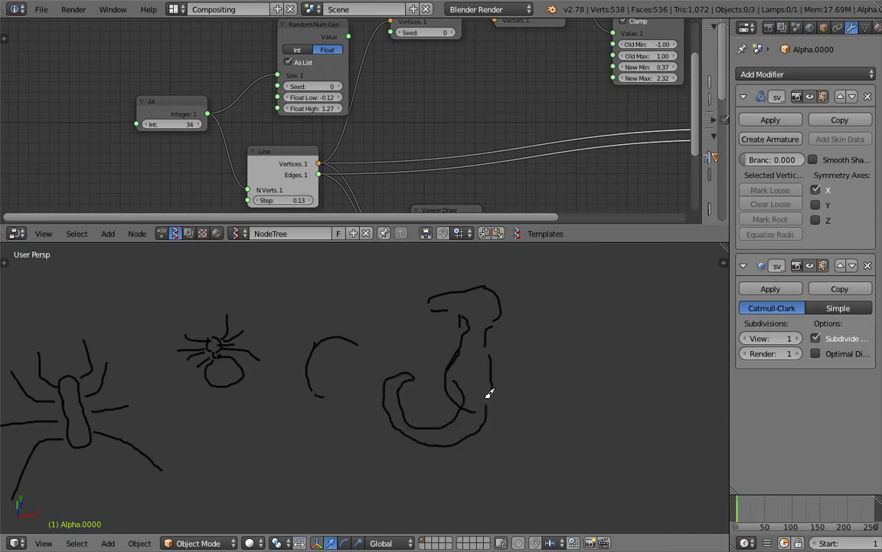
pyautogui.moveTo(527, 282); pyautogui.dragTo(534, 413)
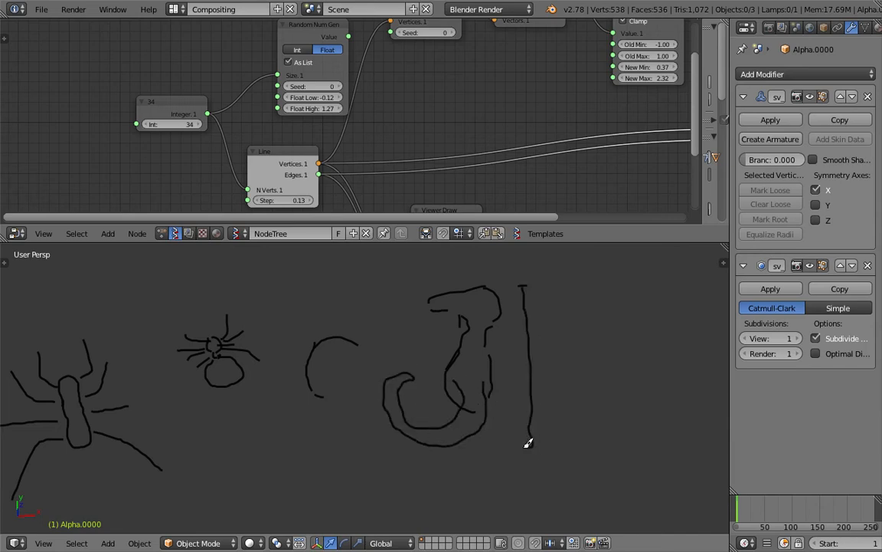
pyautogui.scroll(-3, 483, 421)
# Step: Add a short stroke and a dot near the spider sketch, then circle the upper drawing
pyautogui.keyDown('shift'); pyautogui.moveTo(316, 376); pyautogui.dragTo(470, 358, button='middle'); pyautogui.keyUp('shift')
pyautogui.scroll(6, 418, 364)
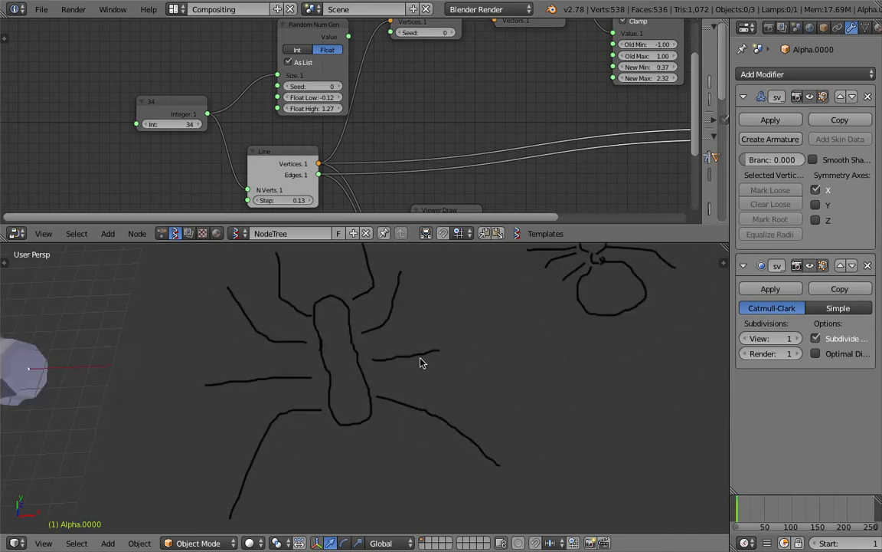
pyautogui.moveTo(351, 307); pyautogui.dragTo(366, 299)
pyautogui.moveTo(389, 299)
pyautogui.keyDown('shift'); pyautogui.mouseDown(button='middle')
pyautogui.moveTo(476, 321)
pyautogui.moveTo(558, 315)
pyautogui.mouseUp(button='middle'); pyautogui.keyUp('shift')
pyautogui.keyDown('shift'); pyautogui.moveTo(219, 316); pyautogui.dragTo(319, 313, button='middle'); pyautogui.keyUp('shift')
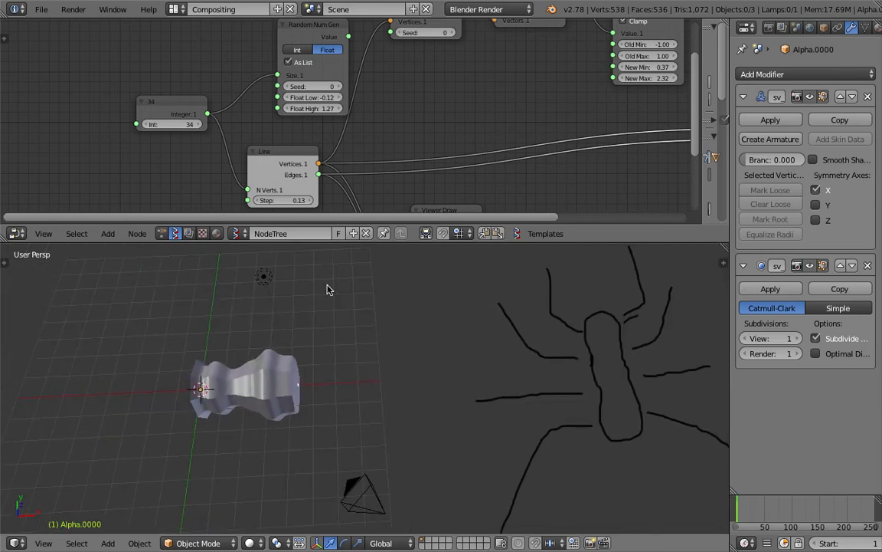
pyautogui.keyDown('shift'); pyautogui.moveTo(380, 319); pyautogui.dragTo(303, 387, button='middle'); pyautogui.keyUp('shift')
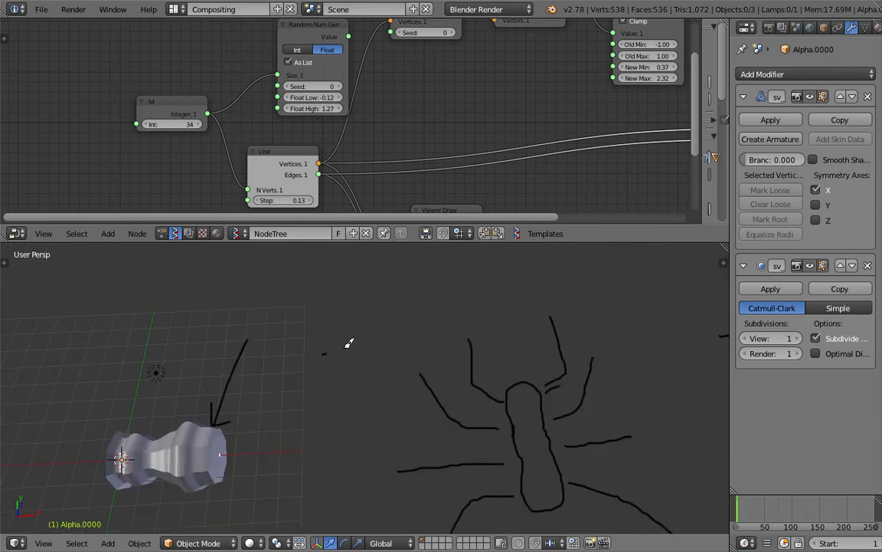
pyautogui.click(383, 328)
pyautogui.keyDown('shift'); pyautogui.moveTo(344, 299); pyautogui.dragTo(341, 360, button='middle'); pyautogui.keyUp('shift')
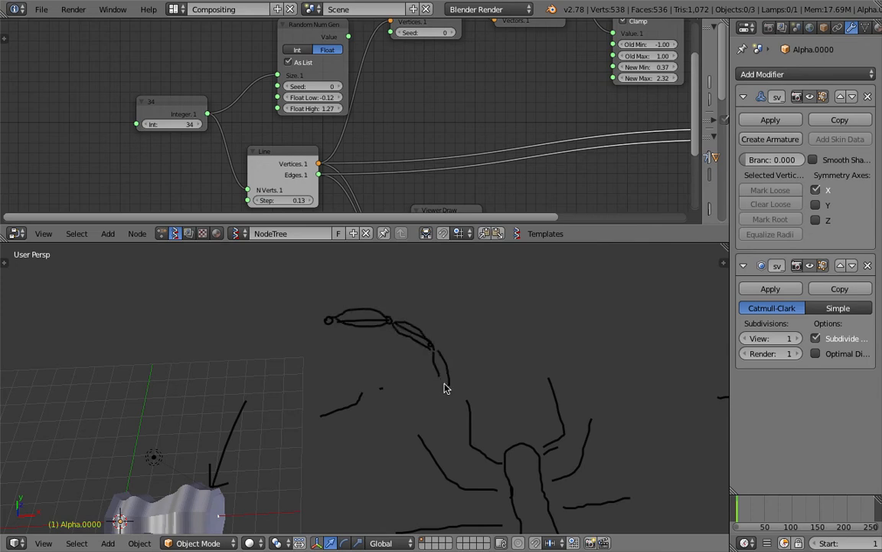
pyautogui.moveTo(442, 398); pyautogui.dragTo(428, 290, button='middle')
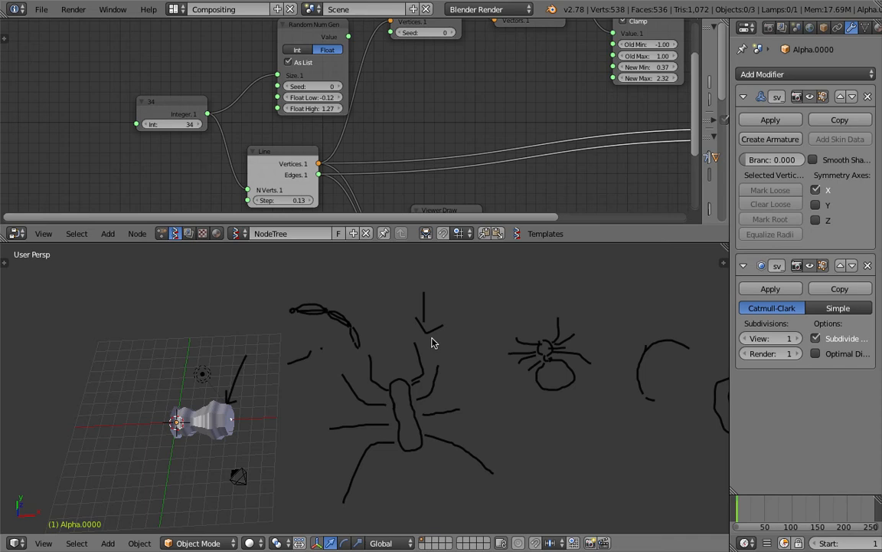
pyautogui.moveTo(407, 332); pyautogui.dragTo(406, 307)
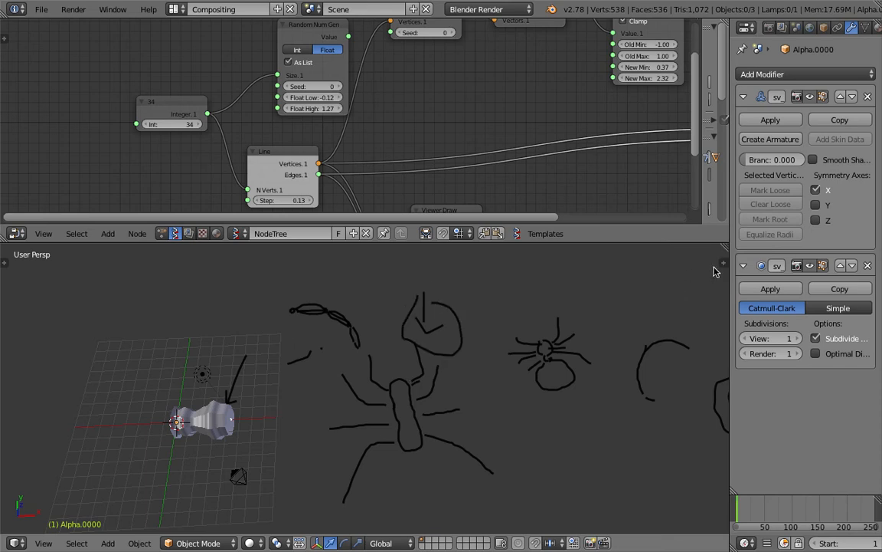
# Step: Delete the grease pencil layer holding the old sketches and re-centre the view on the tube
pyautogui.press('n')
pyautogui.scroll(-5, 658, 394)
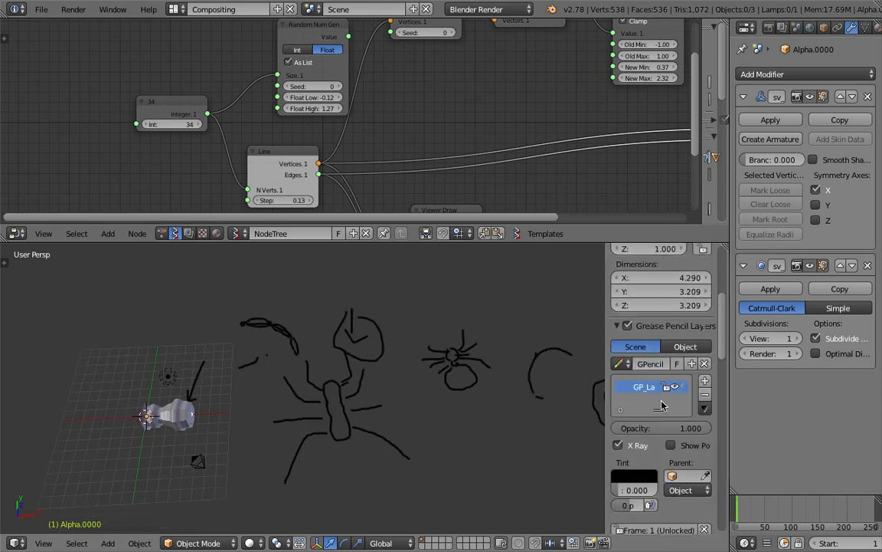
pyautogui.click(704, 394)
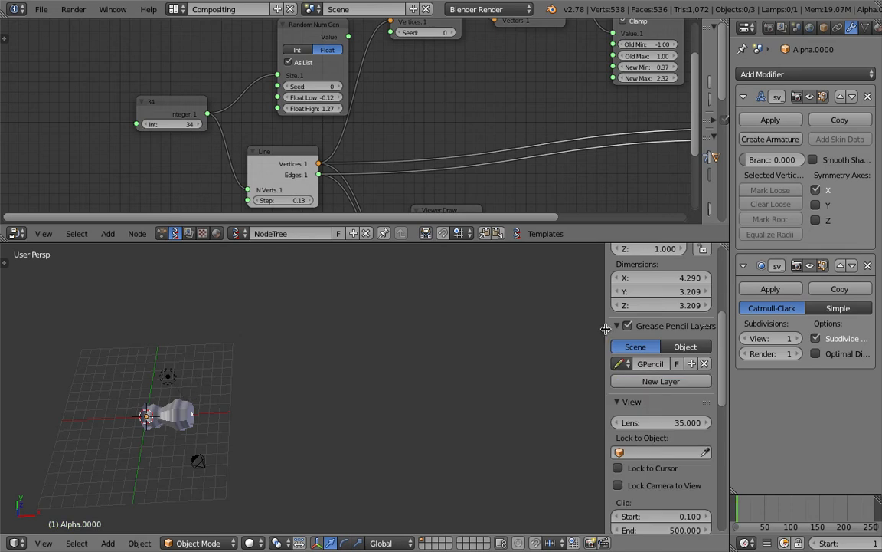
pyautogui.press('n')
pyautogui.keyDown('shift'); pyautogui.moveTo(244, 424); pyautogui.dragTo(434, 392, button='middle'); pyautogui.keyUp('shift')
pyautogui.keyDown('shift'); pyautogui.moveTo(480, 393); pyautogui.dragTo(346, 415, button='middle'); pyautogui.keyUp('shift')
pyautogui.scroll(3, 346, 416)
pyautogui.moveTo(400, 375); pyautogui.dragTo(406, 369, button='middle')
# Step: Set the Line Step to 0.85 and the Integer vertex count to 41
pyautogui.moveTo(292, 201); pyautogui.dragTo(266, 136, button='middle')
pyautogui.moveTo(266, 136); pyautogui.dragTo(298, 136)
pyautogui.scroll(-7, 516, 360)
pyautogui.keyDown('shift'); pyautogui.moveTo(516, 360); pyautogui.dragTo(256, 342, button='middle'); pyautogui.keyUp('shift')
pyautogui.moveTo(273, 137); pyautogui.dragTo(296, 137)
pyautogui.keyDown('shift'); pyautogui.moveTo(285, 371); pyautogui.dragTo(419, 397, button='middle'); pyautogui.keyUp('shift')
pyautogui.moveTo(194, 72); pyautogui.dragTo(191, 88, button='middle')
pyautogui.moveTo(163, 76); pyautogui.dragTo(168, 76)
pyautogui.moveTo(331, 350); pyautogui.dragTo(279, 360, button='middle')
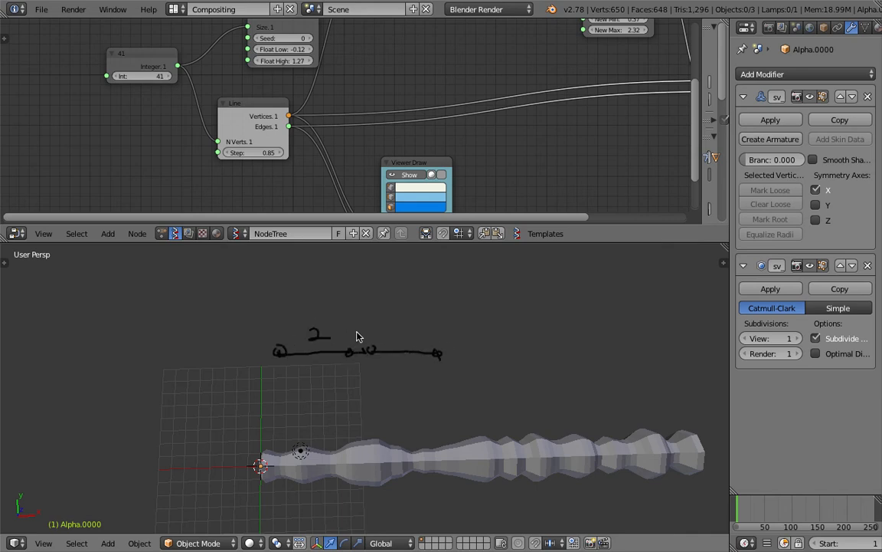
# Step: Orbit the 3D view so the tube lies horizontal
pyautogui.moveTo(460, 338)
pyautogui.keyDown('shift'); pyautogui.mouseDown(button='middle')
pyautogui.moveTo(377, 340)
pyautogui.moveTo(362, 382)
pyautogui.mouseUp(button='middle'); pyautogui.keyUp('shift')
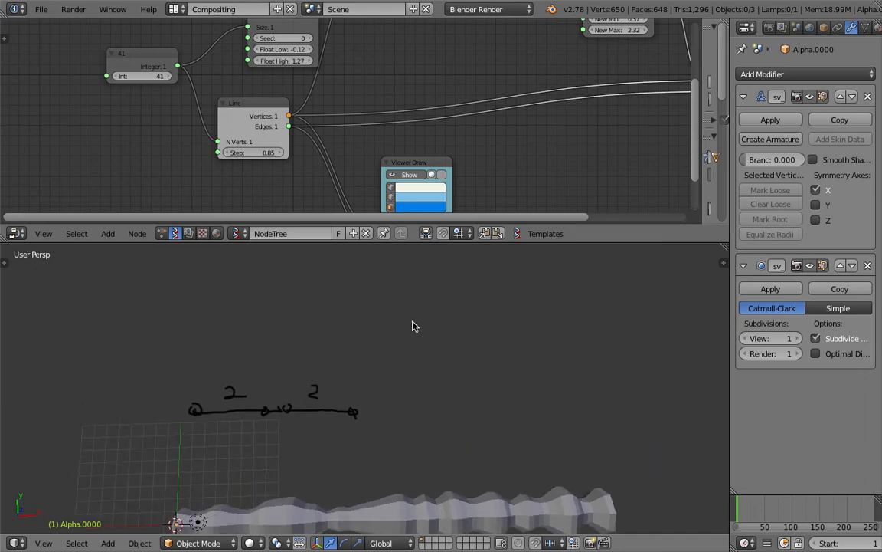
pyautogui.scroll(-1, 377, 325)
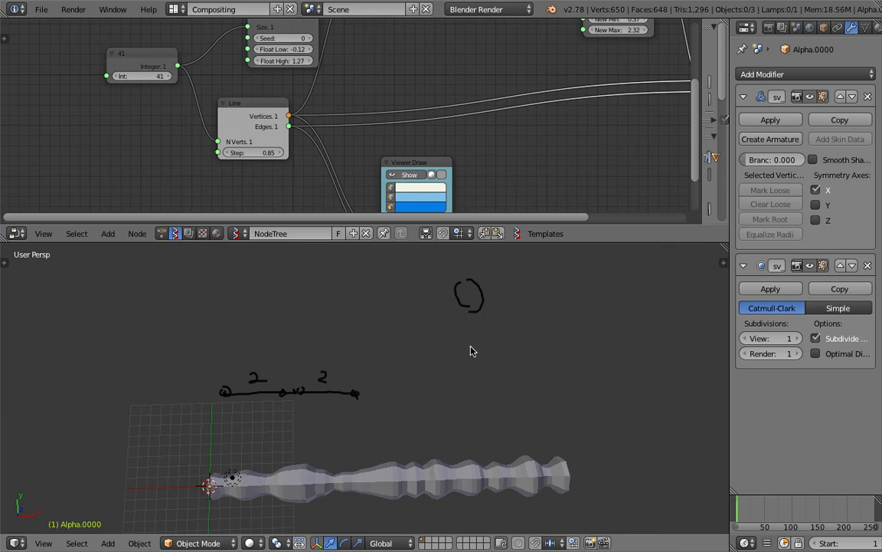
pyautogui.moveTo(404, 396); pyautogui.dragTo(401, 365, button='middle')
pyautogui.moveTo(371, 408); pyautogui.dragTo(445, 329, button='middle')
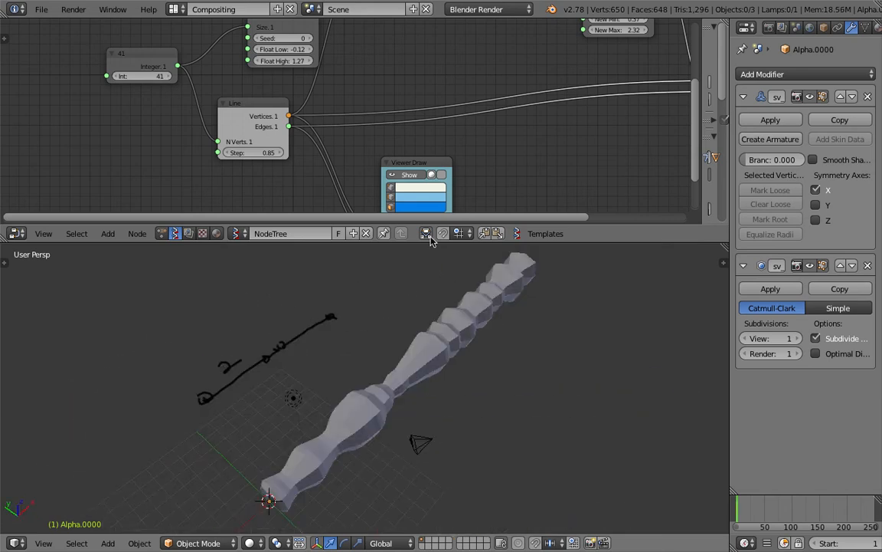
pyautogui.moveTo(539, 315); pyautogui.dragTo(452, 341, button='middle')
# Step: Move the Vector out, Vector Noise MK2 and Random Num Gen nodes apart
pyautogui.moveTo(465, 74); pyautogui.dragTo(298, 162, button='middle')
pyautogui.scroll(-2, 307, 161)
pyautogui.moveTo(321, 115); pyautogui.dragTo(409, 148, button='middle')
pyautogui.scroll(2, 338, 128)
pyautogui.moveTo(418, 68); pyautogui.dragTo(430, 64)
pyautogui.moveTo(355, 79); pyautogui.dragTo(380, 123, button='middle')
pyautogui.moveTo(341, 106); pyautogui.dragTo(341, 145)
pyautogui.moveTo(364, 88); pyautogui.dragTo(379, 60, button='middle')
pyautogui.moveTo(254, 133); pyautogui.dragTo(207, 130)
pyautogui.moveTo(263, 206); pyautogui.dragTo(299, 98, button='middle')
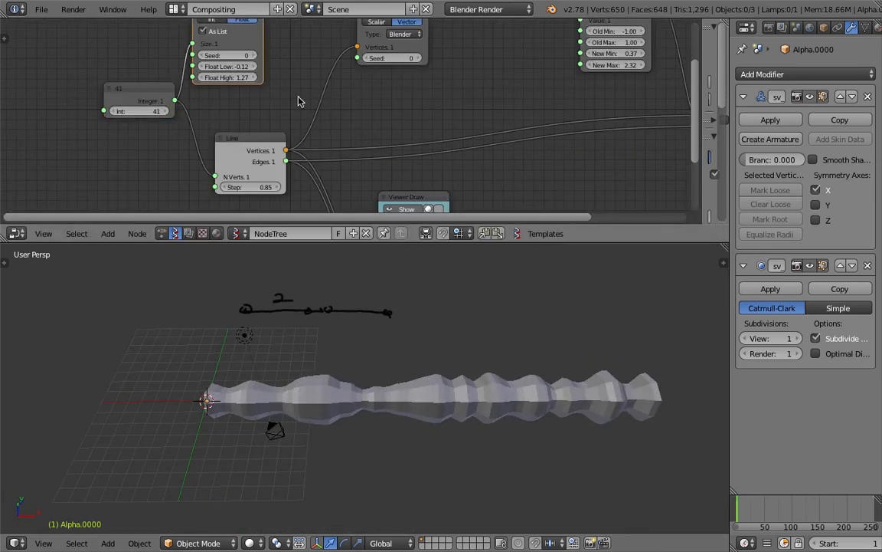
# Step: Save the file and spread the Line, Integer, Random Num Gen and Vector Noise nodes apart
pyautogui.moveTo(258, 157); pyautogui.dragTo(236, 196)
pyautogui.hotkey('ctrl', 's')
pyautogui.click(256, 169)
pyautogui.moveTo(245, 36); pyautogui.dragTo(246, 95, button='middle')
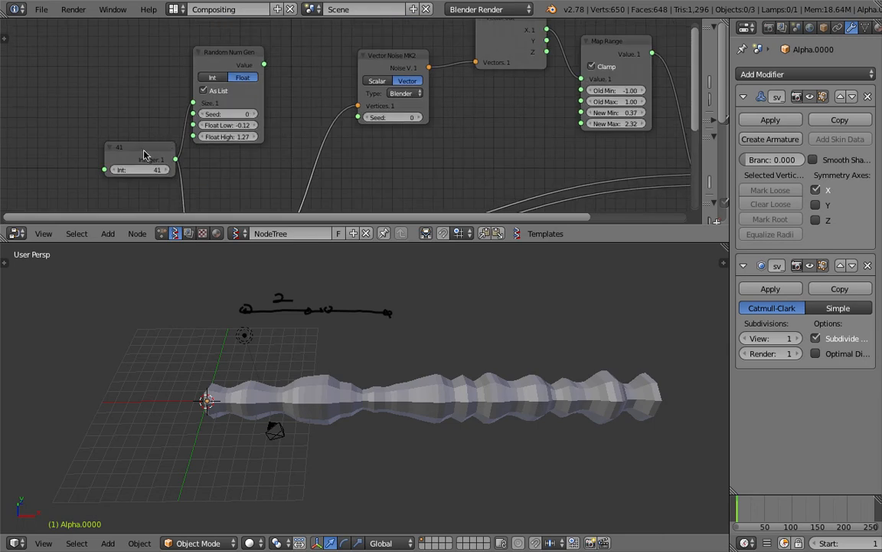
pyautogui.moveTo(167, 144); pyautogui.dragTo(105, 146)
pyautogui.moveTo(211, 53); pyautogui.dragTo(171, 69)
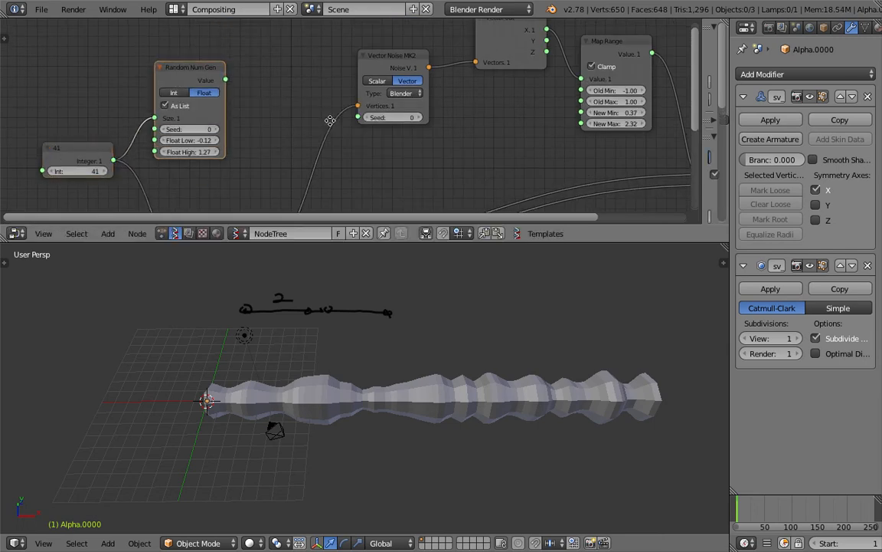
pyautogui.moveTo(330, 120); pyautogui.dragTo(338, 128, button='middle')
pyautogui.moveTo(391, 71); pyautogui.dragTo(414, 68)
pyautogui.moveTo(500, 60); pyautogui.dragTo(523, 62)
pyautogui.hotkey('ctrl', 's')
pyautogui.click(365, 62)
pyautogui.moveTo(366, 59); pyautogui.dragTo(386, 63, button='middle')
# Step: Insert a Vector Math MK2 node set to Add before Vector Noise MK2
pyautogui.hotkey('shift', 'a')
pyautogui.click(319, 69)
pyautogui.write('vecot')
pyautogui.write('r m')
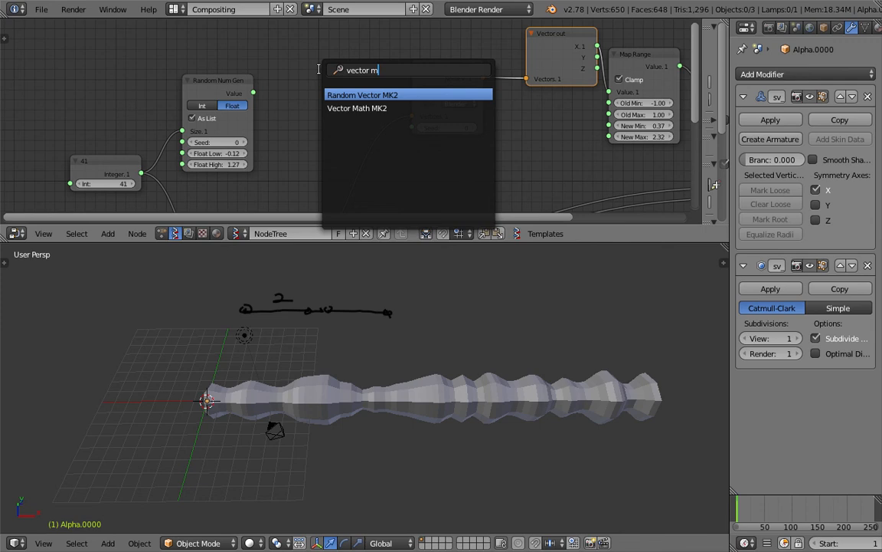
pyautogui.press('Down')
pyautogui.press('Return')
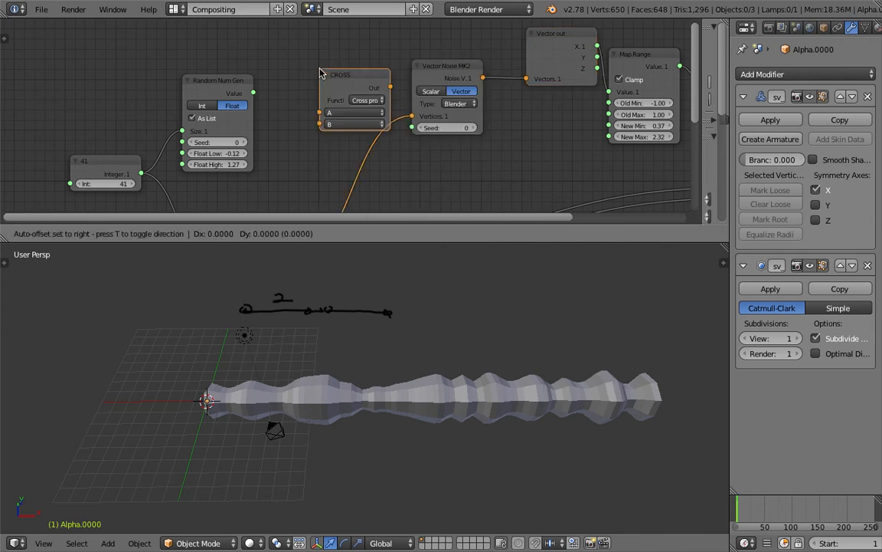
pyautogui.click(284, 61)
pyautogui.click(330, 89)
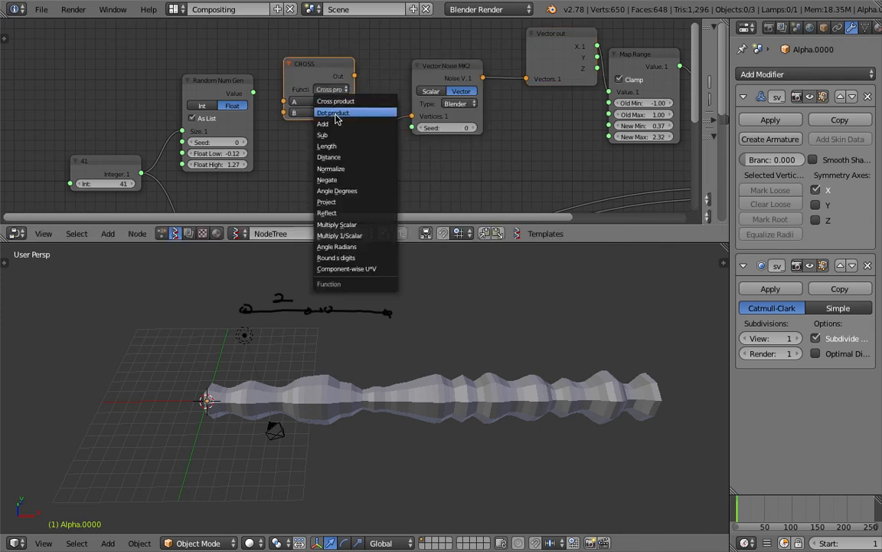
pyautogui.click(334, 114)
pyautogui.moveTo(325, 69); pyautogui.dragTo(352, 116)
pyautogui.moveTo(352, 116); pyautogui.dragTo(396, 83, button='middle')
# Step: Add a Vector in node feeding ADD's B input with X set to 13.380
pyautogui.moveTo(336, 41); pyautogui.dragTo(344, 91, button='middle')
pyautogui.press('space')
pyautogui.write('vec')
pyautogui.press('Down')
pyautogui.press('Return')
pyautogui.click(356, 66)
pyautogui.moveTo(369, 70); pyautogui.dragTo(391, 182)
pyautogui.moveTo(349, 82); pyautogui.dragTo(720, 82)
pyautogui.moveTo(335, 186); pyautogui.dragTo(338, 145, button='middle')
# Step: Delete the Random Num Gen node
pyautogui.moveTo(282, 145); pyautogui.dragTo(282, 136)
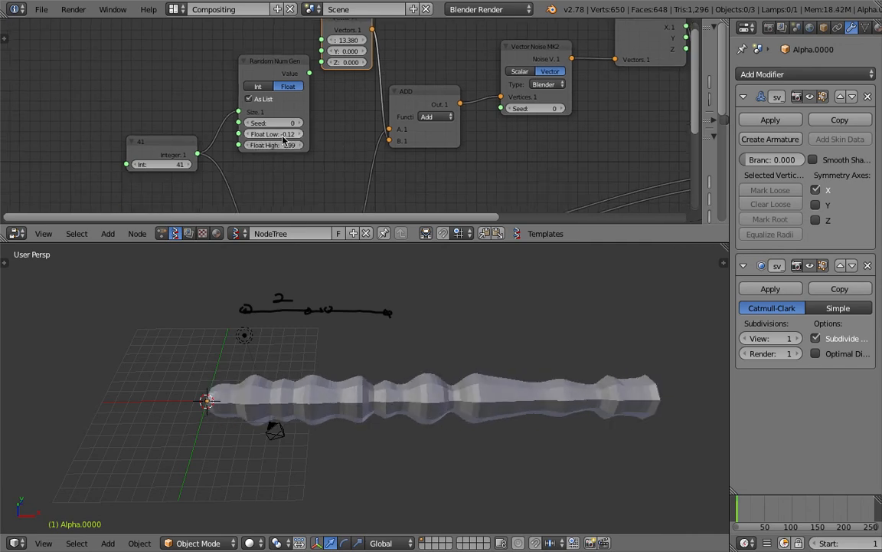
pyautogui.scroll(-1, 288, 92)
pyautogui.rightClick(288, 77)
pyautogui.press('x')
pyautogui.moveTo(241, 145); pyautogui.dragTo(218, 116, button='middle')
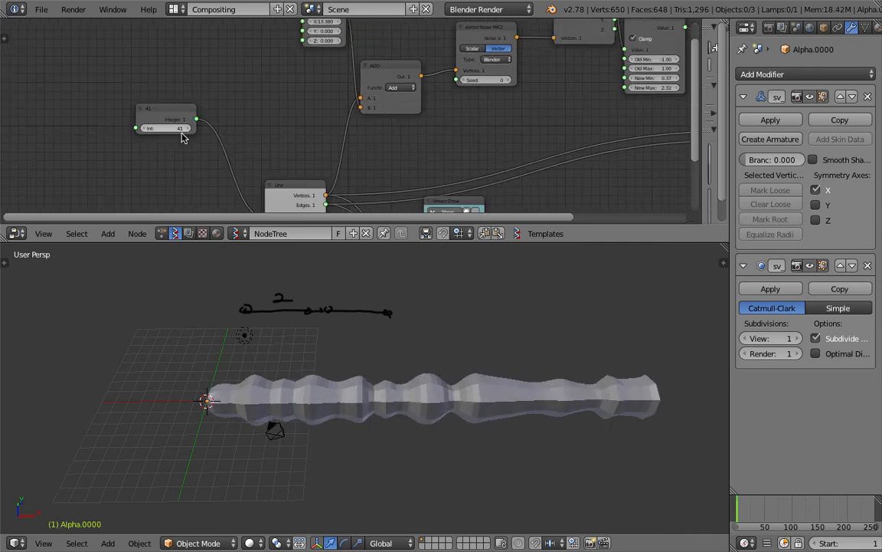
# Step: Set the vertex count to 46 and the Line Step to 0.97
pyautogui.moveTo(165, 128); pyautogui.dragTo(177, 132)
pyautogui.moveTo(260, 157); pyautogui.dragTo(234, 69, button='middle')
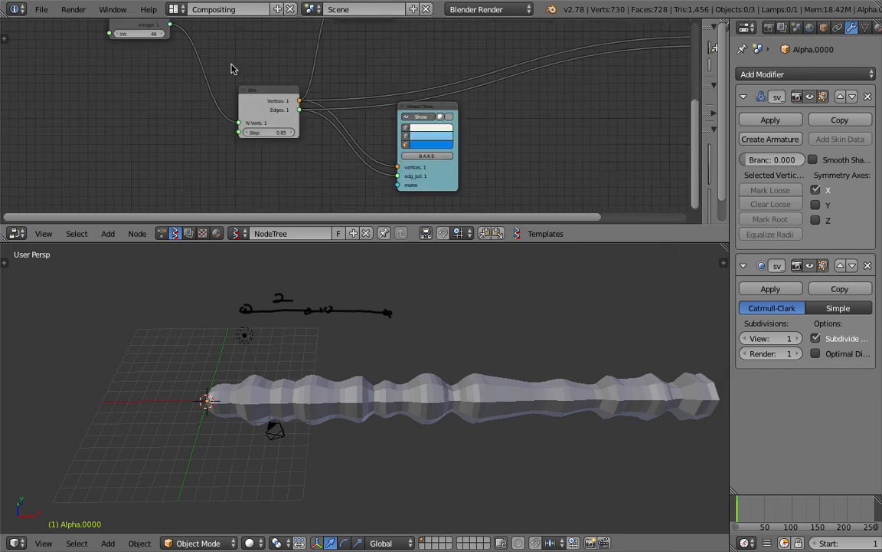
pyautogui.moveTo(261, 103); pyautogui.dragTo(229, 75)
pyautogui.moveTo(229, 75); pyautogui.dragTo(231, 89, button='middle')
pyautogui.moveTo(243, 119)
pyautogui.mouseDown()
pyautogui.moveTo(227, 120)
pyautogui.moveTo(252, 119)
pyautogui.mouseUp()
pyautogui.moveTo(237, 102); pyautogui.dragTo(215, 169, button='middle')
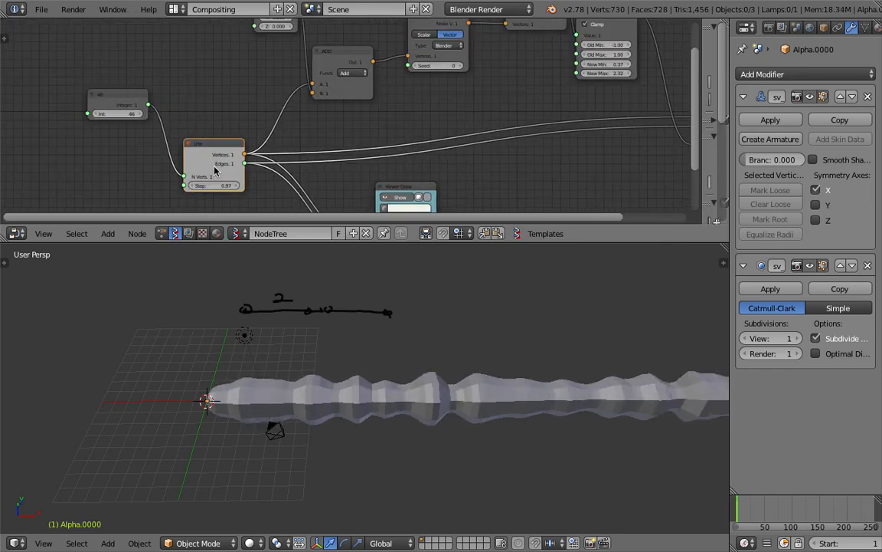
# Step: Raise Vector in X to 27.540 and switch the viewport to wireframe shading
pyautogui.moveTo(263, 79); pyautogui.dragTo(257, 132, button='middle')
pyautogui.moveTo(275, 61); pyautogui.dragTo(412, 62)
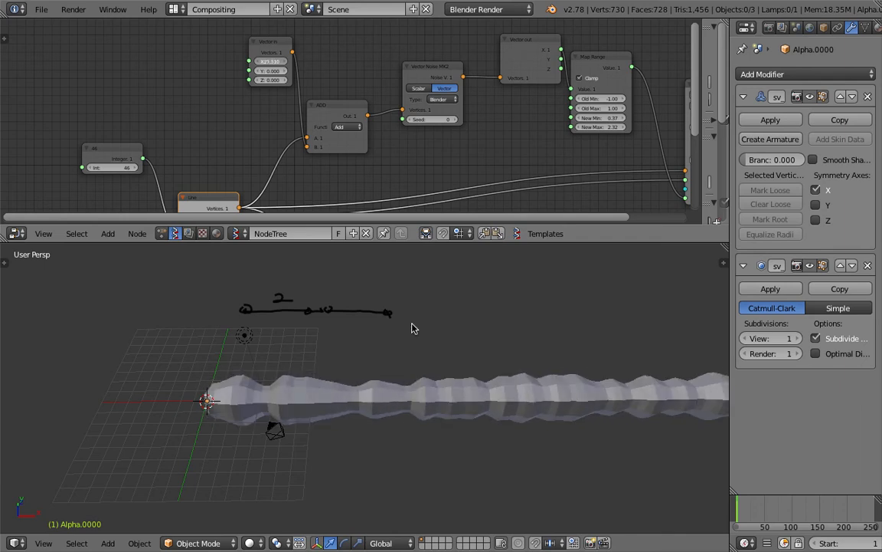
pyautogui.scroll(-1, 449, 411)
pyautogui.moveTo(448, 411)
pyautogui.mouseDown(button='middle')
pyautogui.moveTo(347, 349)
pyautogui.moveTo(613, 348)
pyautogui.moveTo(473, 428)
pyautogui.moveTo(389, 449)
pyautogui.moveTo(261, 416)
pyautogui.mouseUp(button='middle')
pyautogui.press('z')
pyautogui.press('z')
pyautogui.press('z')
pyautogui.scroll(1, 294, 457)
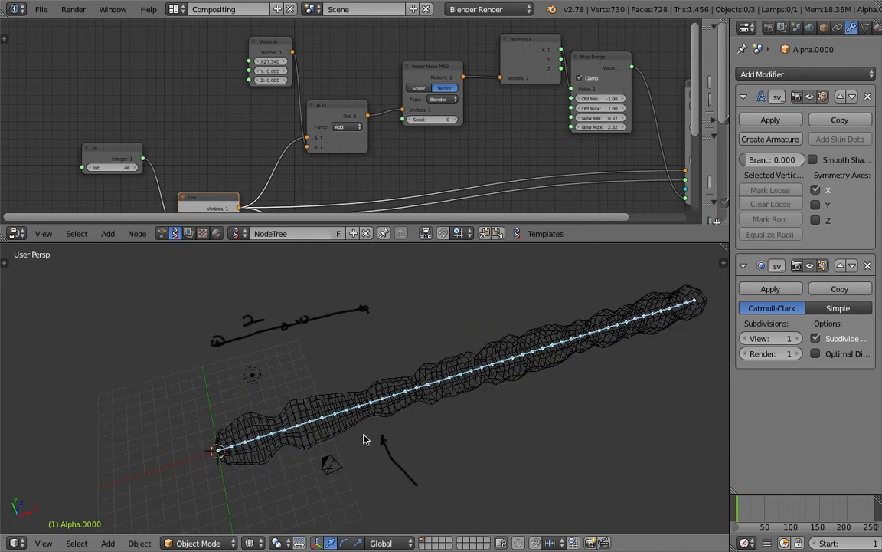
# Step: Nudge the Line node aside and start a node search
pyautogui.scroll(-3, 311, 193)
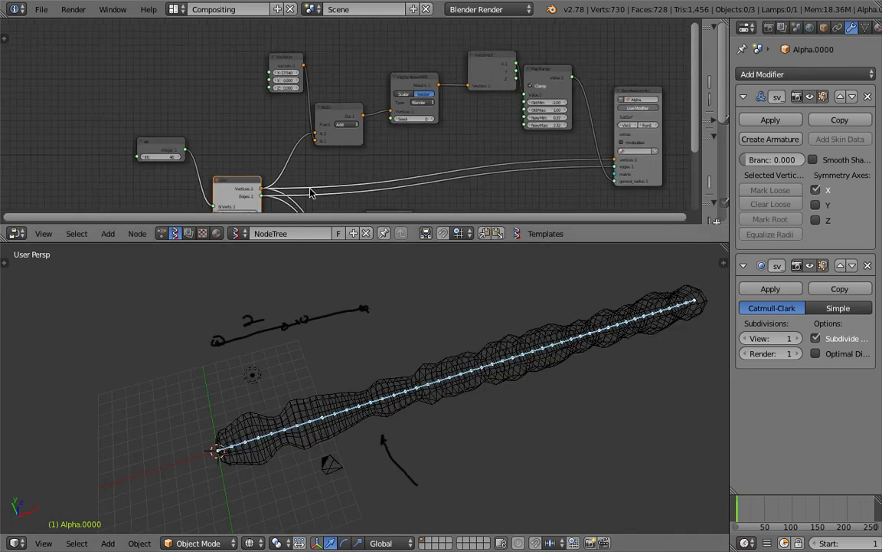
pyautogui.moveTo(311, 193); pyautogui.dragTo(300, 151, button='middle')
pyautogui.moveTo(221, 141); pyautogui.dragTo(209, 133)
pyautogui.scroll(3, 429, 178)
pyautogui.moveTo(511, 191); pyautogui.dragTo(433, 191, button='middle')
pyautogui.hotkey('shift', 'a')
pyautogui.click(433, 190)
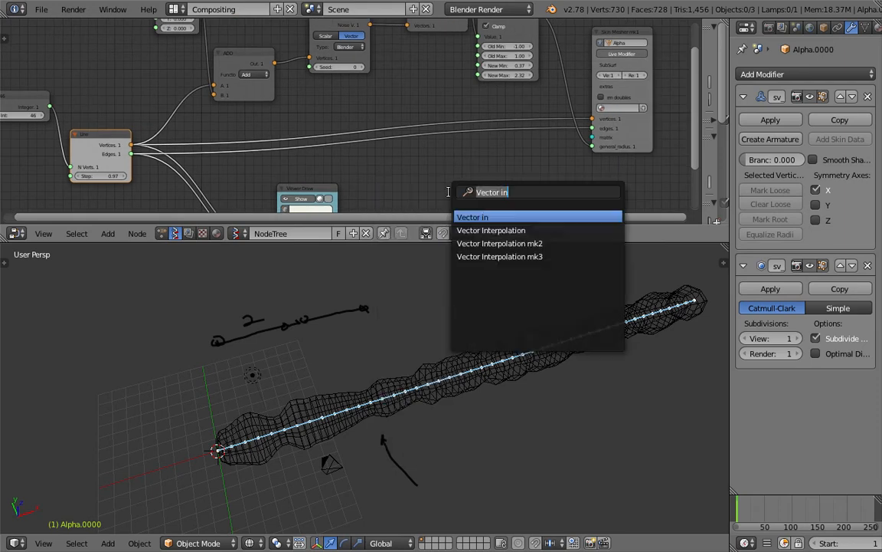
# Step: Insert a Randomize input vertices node on the vertex link with amplitudes 1.29, 0.78, 0.75
pyautogui.write('rand')
pyautogui.press('Down')
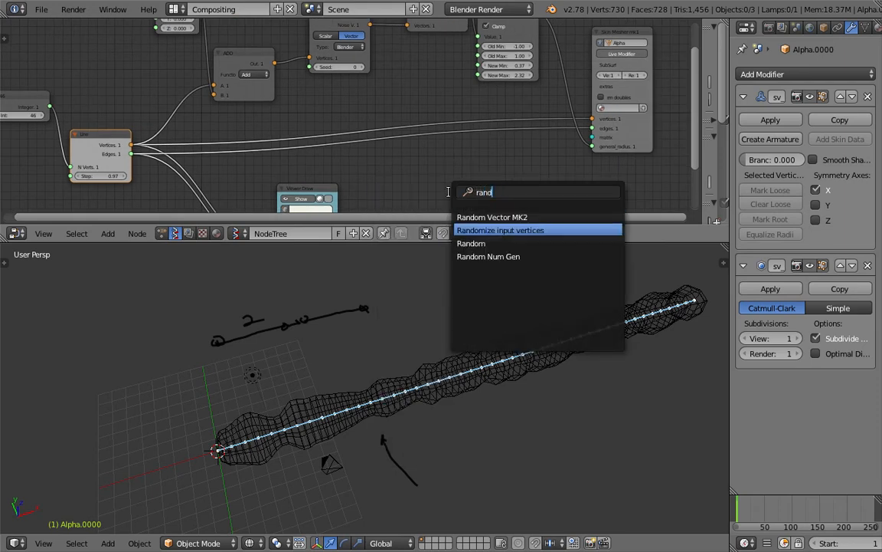
pyautogui.press('Return')
pyautogui.click(365, 88)
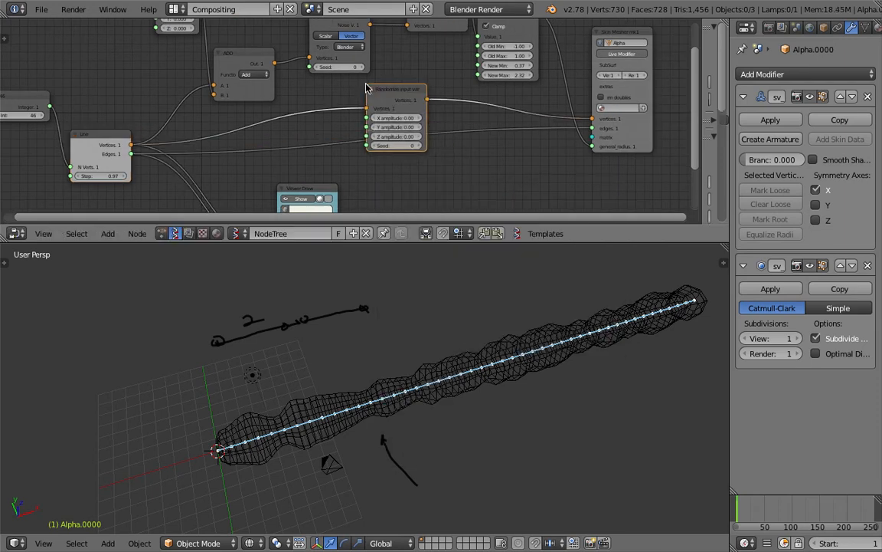
pyautogui.moveTo(385, 93)
pyautogui.mouseDown()
pyautogui.moveTo(393, 80)
pyautogui.moveTo(422, 105)
pyautogui.moveTo(451, 105)
pyautogui.moveTo(429, 123)
pyautogui.moveTo(440, 123)
pyautogui.moveTo(418, 105)
pyautogui.mouseUp()
pyautogui.press('z')
pyautogui.scroll(2, 473, 110)
pyautogui.moveTo(474, 110); pyautogui.dragTo(412, 172, button='middle')
# Step: Set Map Range New Min to -0.89 and New Max to 1.84
pyautogui.moveTo(451, 122)
pyautogui.mouseDown()
pyautogui.moveTo(418, 123)
pyautogui.moveTo(447, 135)
pyautogui.mouseUp()
pyautogui.press('a')
pyautogui.moveTo(515, 352)
pyautogui.mouseDown(button='middle')
pyautogui.moveTo(477, 372)
pyautogui.moveTo(455, 364)
pyautogui.moveTo(435, 305)
pyautogui.moveTo(513, 294)
pyautogui.moveTo(635, 313)
pyautogui.moveTo(353, 381)
pyautogui.moveTo(490, 412)
pyautogui.moveTo(460, 376)
pyautogui.moveTo(407, 376)
pyautogui.mouseUp(button='middle')
pyautogui.scroll(3, 455, 364)
pyautogui.press('a')
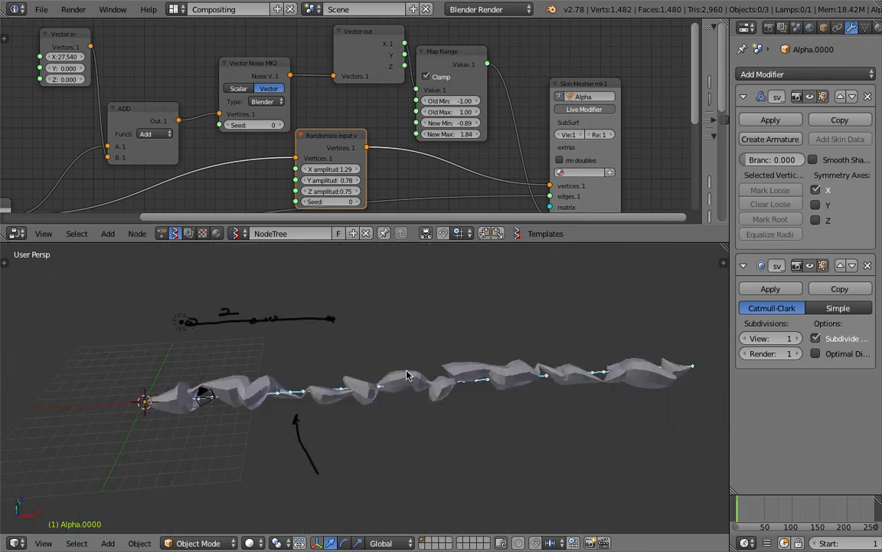
# Step: Enlarge the node editor area and pan toward the Skin Mesher node
pyautogui.moveTo(298, 392); pyautogui.dragTo(307, 368, button='middle')
pyautogui.moveTo(536, 153); pyautogui.dragTo(323, 128, button='middle')
pyautogui.scroll(1, 323, 129)
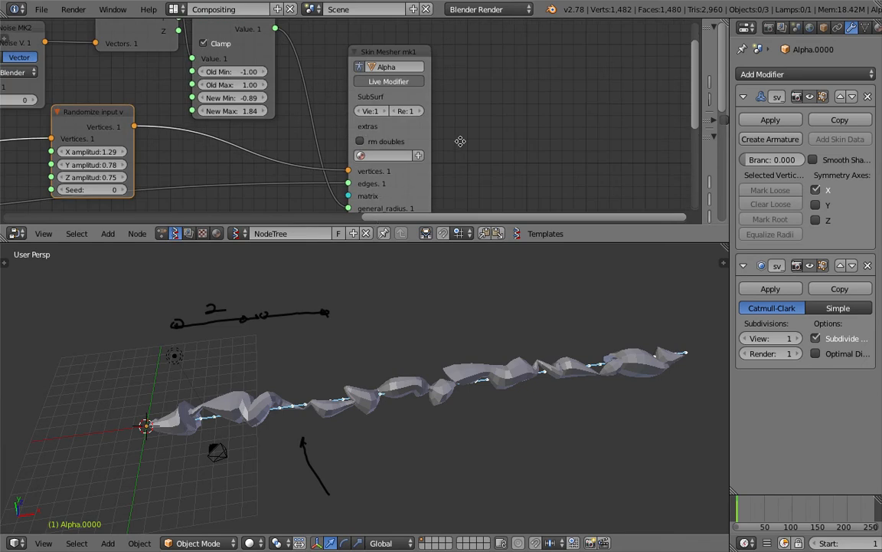
pyautogui.moveTo(460, 141); pyautogui.dragTo(446, 134, button='middle')
pyautogui.moveTo(508, 243); pyautogui.dragTo(498, 265)
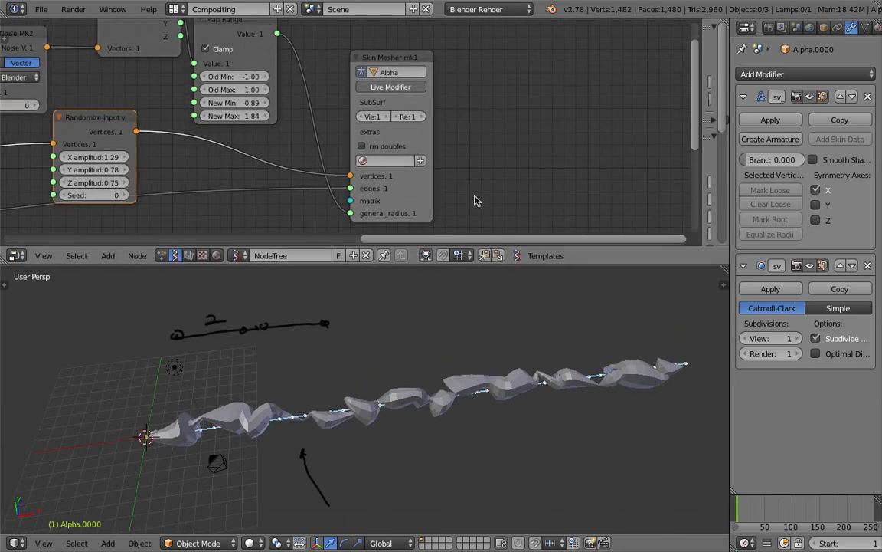
pyautogui.moveTo(456, 192); pyautogui.dragTo(465, 186, button='middle')
pyautogui.moveTo(500, 155); pyautogui.dragTo(506, 164, button='middle')
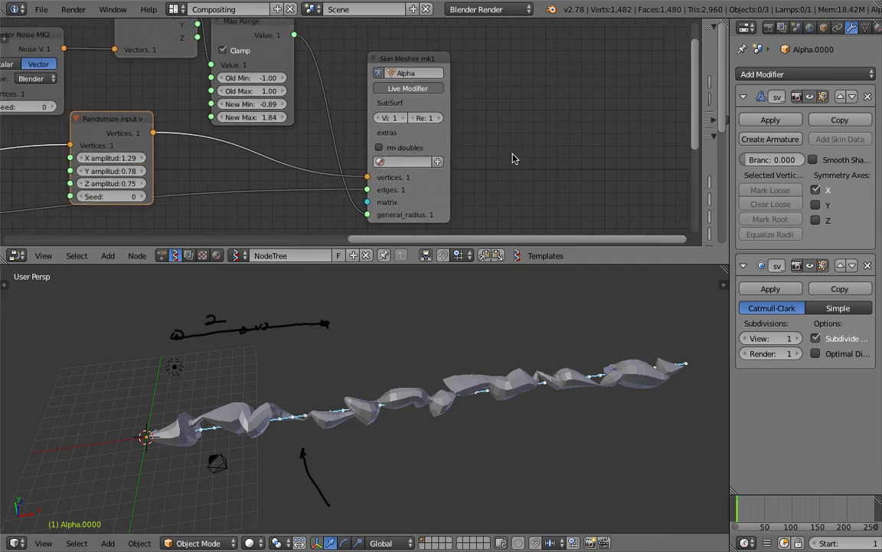
pyautogui.moveTo(514, 159); pyautogui.dragTo(517, 161, button='middle')
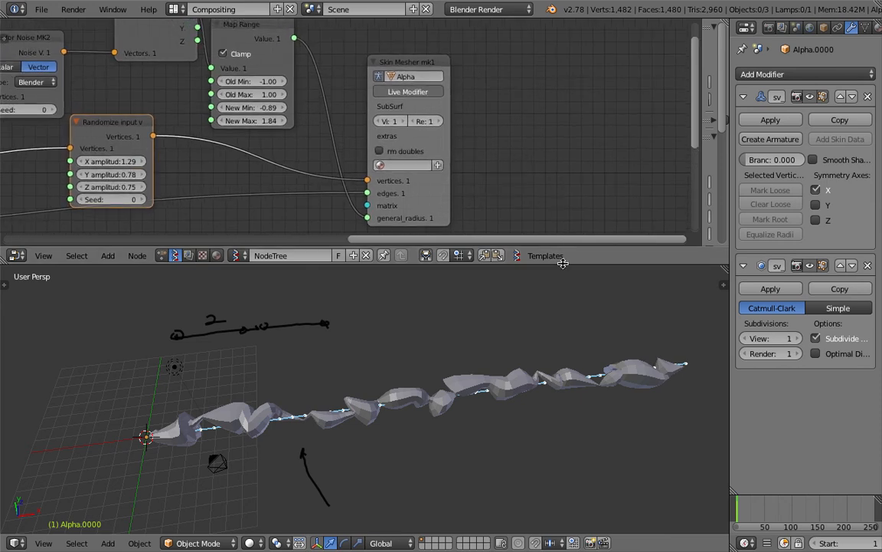
pyautogui.moveTo(563, 264); pyautogui.dragTo(561, 299)
pyautogui.moveTo(492, 182); pyautogui.dragTo(528, 167, button='middle')
pyautogui.moveTo(335, 155); pyautogui.dragTo(504, 159, button='middle')
# Step: Reposition the Randomize input and Viewer Draw nodes, then orbit the viewport to a new angle
pyautogui.moveTo(334, 127); pyautogui.dragTo(361, 171)
pyautogui.moveTo(360, 171); pyautogui.dragTo(389, 89, button='middle')
pyautogui.moveTo(390, 107); pyautogui.dragTo(390, 53)
pyautogui.moveTo(409, 143); pyautogui.dragTo(399, 148, button='middle')
pyautogui.moveTo(238, 213); pyautogui.dragTo(221, 183)
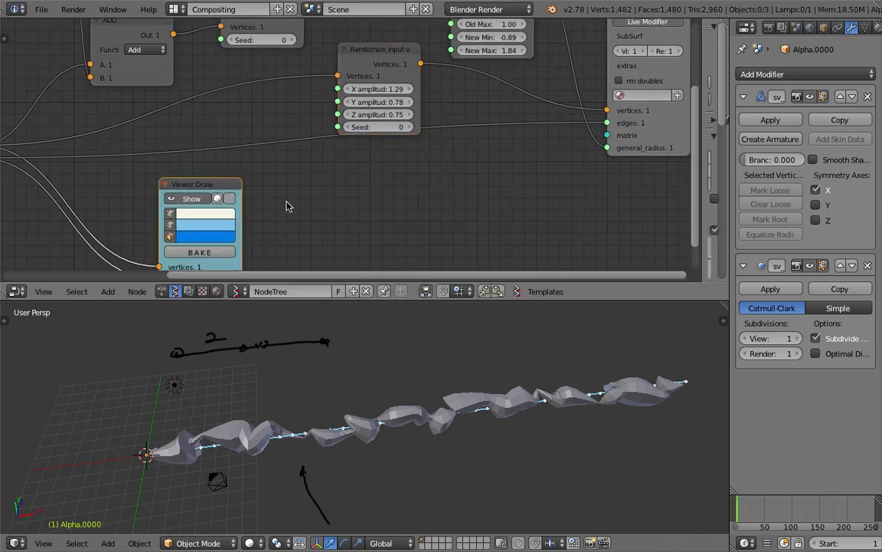
pyautogui.moveTo(336, 330)
pyautogui.mouseDown(button='middle')
pyautogui.moveTo(409, 327)
pyautogui.moveTo(511, 363)
pyautogui.moveTo(493, 398)
pyautogui.moveTo(449, 417)
pyautogui.moveTo(406, 403)
pyautogui.moveTo(483, 369)
pyautogui.moveTo(393, 398)
pyautogui.moveTo(477, 451)
pyautogui.moveTo(347, 458)
pyautogui.moveTo(310, 427)
pyautogui.moveTo(346, 449)
pyautogui.moveTo(348, 417)
pyautogui.moveTo(494, 362)
pyautogui.moveTo(459, 386)
pyautogui.moveTo(372, 411)
pyautogui.moveTo(420, 413)
pyautogui.moveTo(276, 437)
pyautogui.moveTo(331, 429)
pyautogui.moveTo(410, 469)
pyautogui.mouseUp(button='middle')
pyautogui.moveTo(388, 435); pyautogui.dragTo(411, 513, button='middle')
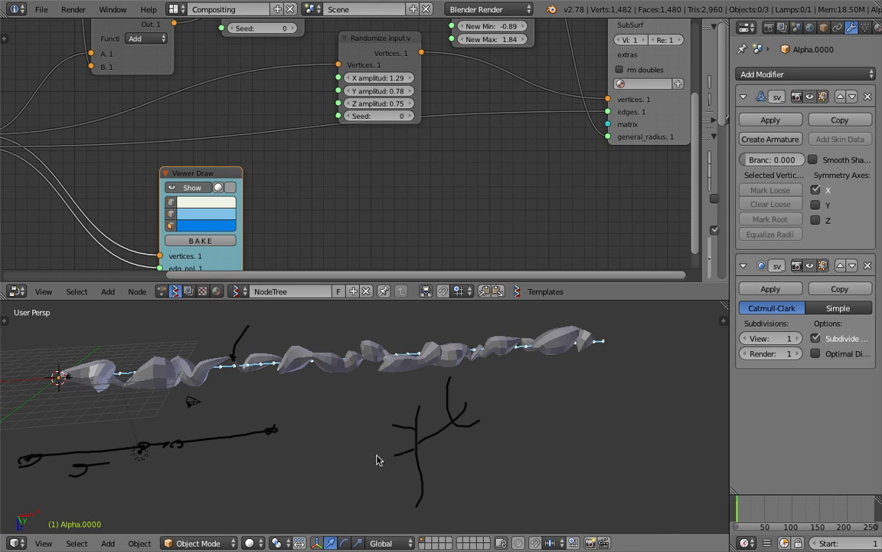
pyautogui.scroll(-3, 482, 432)
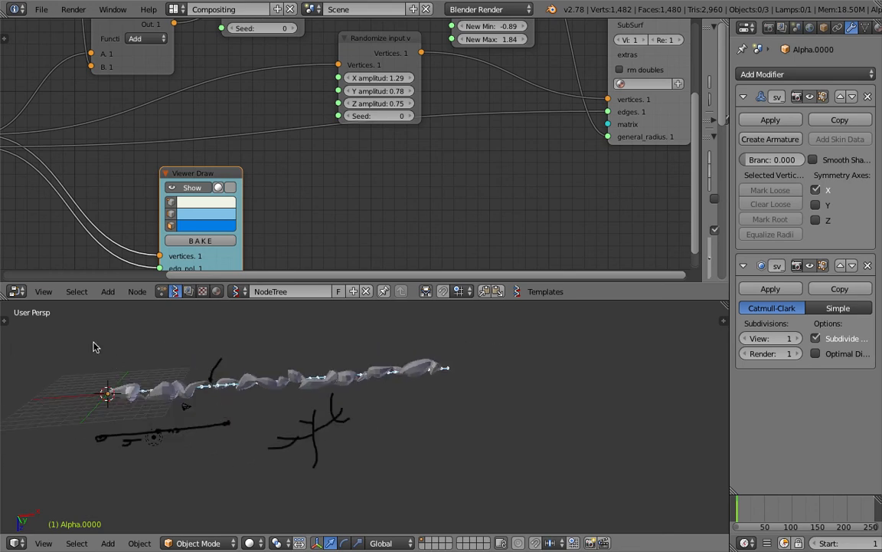
# Step: Place the 3D cursor and add a Sapling tree there via the 'sapl' command search
pyautogui.click(6, 324)
pyautogui.scroll(-4, 61, 421)
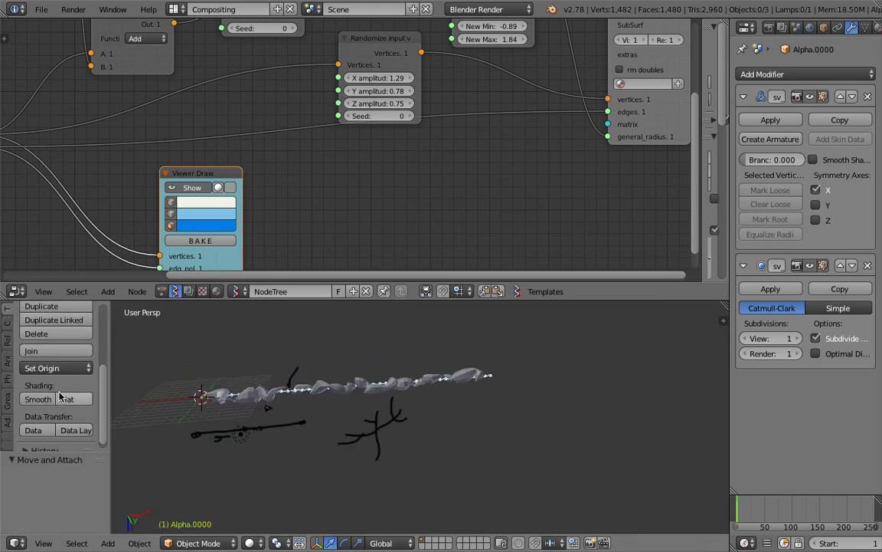
pyautogui.click(576, 388)
pyautogui.press('space')
pyautogui.write('sapl')
pyautogui.press('Return')
pyautogui.moveTo(376, 465)
pyautogui.mouseDown(button='middle')
pyautogui.moveTo(437, 407)
pyautogui.moveTo(369, 364)
pyautogui.moveTo(398, 334)
pyautogui.moveTo(414, 369)
pyautogui.mouseUp(button='middle')
# Step: Duplicate the Sapling tree as tree.001 and move the copy beside the skinned tube
pyautogui.rightClick(414, 371)
pyautogui.scroll(6, 434, 390)
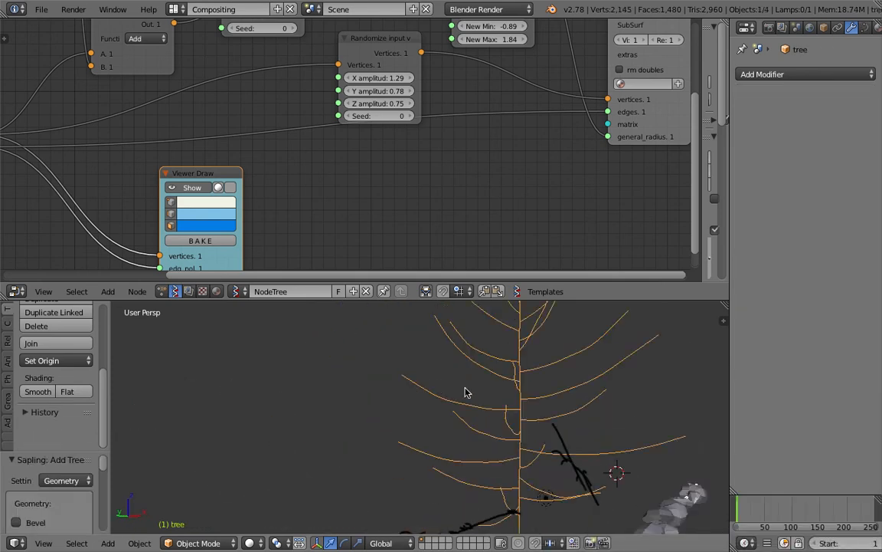
pyautogui.scroll(-5, 465, 392)
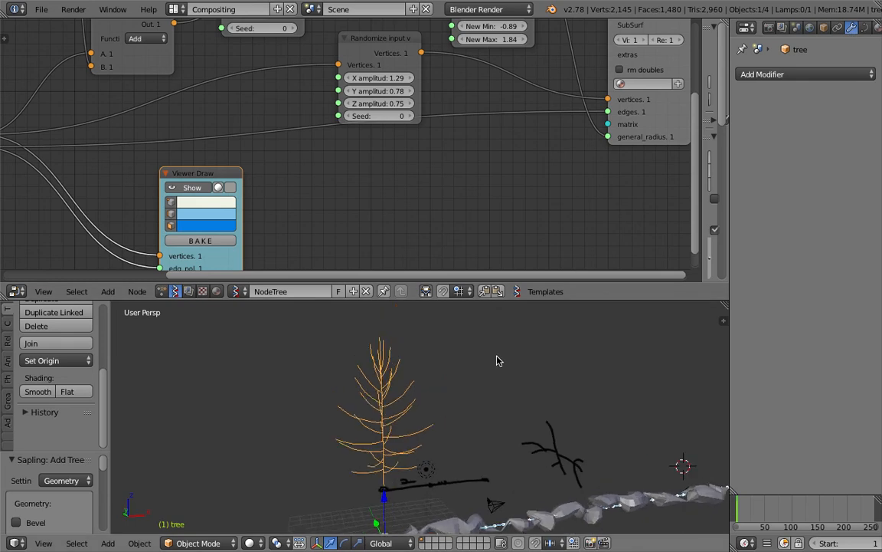
pyautogui.scroll(-1, 465, 374)
pyautogui.keyDown('shift'); pyautogui.moveTo(453, 395); pyautogui.dragTo(372, 408, button='middle'); pyautogui.keyUp('shift')
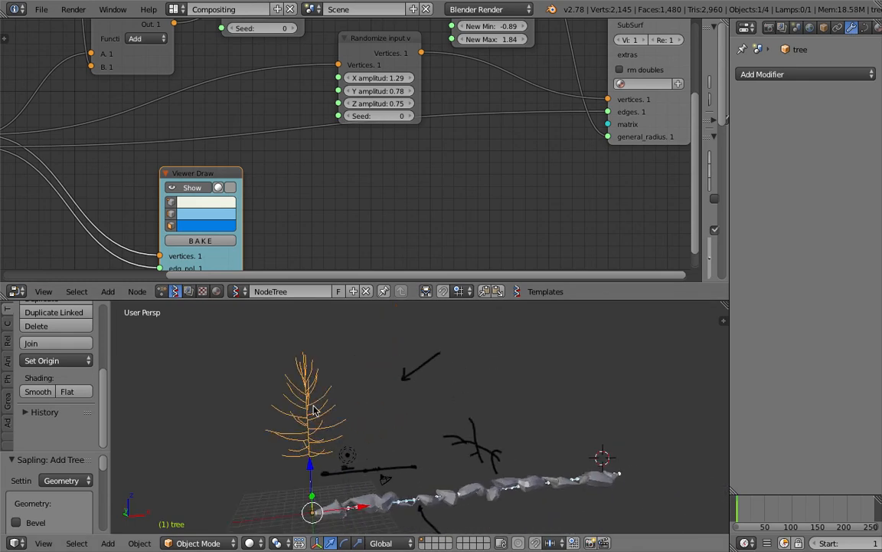
pyautogui.hotkey('shift', 'd')
pyautogui.click(592, 368)
pyautogui.keyDown('shift'); pyautogui.moveTo(593, 369); pyautogui.dragTo(512, 374, button='middle'); pyautogui.keyUp('shift')
pyautogui.press('g')
pyautogui.click(598, 380)
# Step: Enlarge the 3D view and orbit so the tree sits right of centre
pyautogui.moveTo(598, 379)
pyautogui.keyDown('shift'); pyautogui.mouseDown(button='middle')
pyautogui.moveTo(541, 390)
pyautogui.moveTo(483, 418)
pyautogui.moveTo(491, 406)
pyautogui.mouseUp(button='middle'); pyautogui.keyUp('shift')
pyautogui.scroll(3, 510, 396)
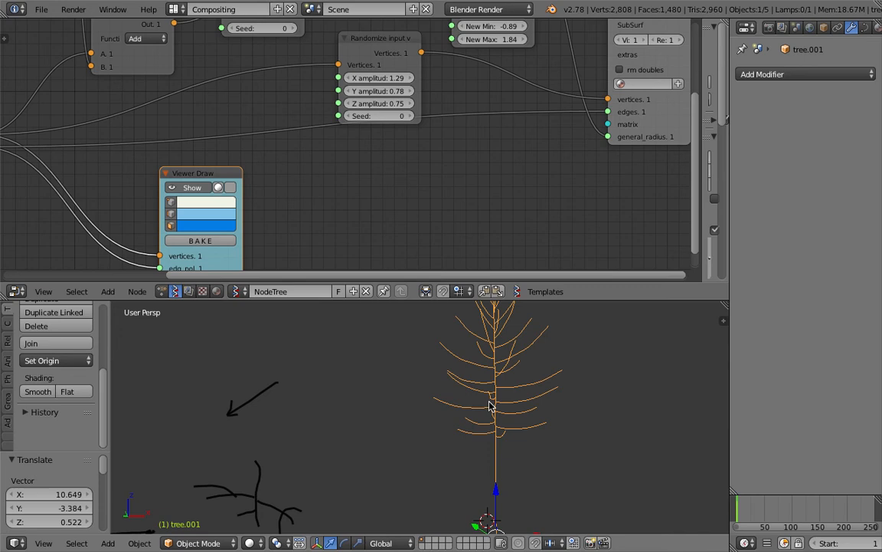
pyautogui.moveTo(567, 299); pyautogui.dragTo(558, 206)
pyautogui.moveTo(518, 309); pyautogui.dragTo(487, 326, button='middle')
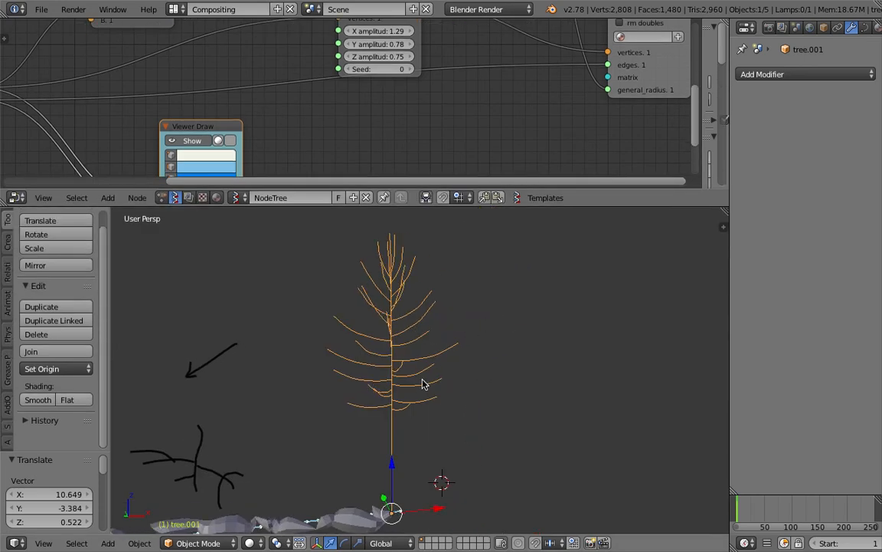
pyautogui.moveTo(458, 387); pyautogui.dragTo(411, 397, button='middle')
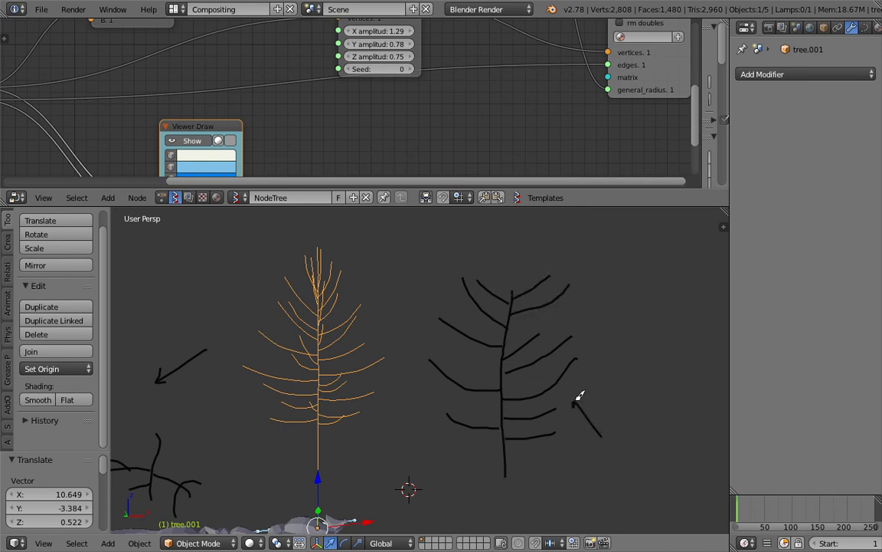
pyautogui.moveTo(539, 399)
pyautogui.mouseDown(button='middle')
pyautogui.moveTo(252, 388)
pyautogui.moveTo(438, 387)
pyautogui.moveTo(423, 384)
pyautogui.moveTo(434, 374)
pyautogui.mouseUp(button='middle')
# Step: Convert tree.001's curve into a mesh with the 'conv' search and add a Skin modifier
pyautogui.press('n')
pyautogui.press('c')
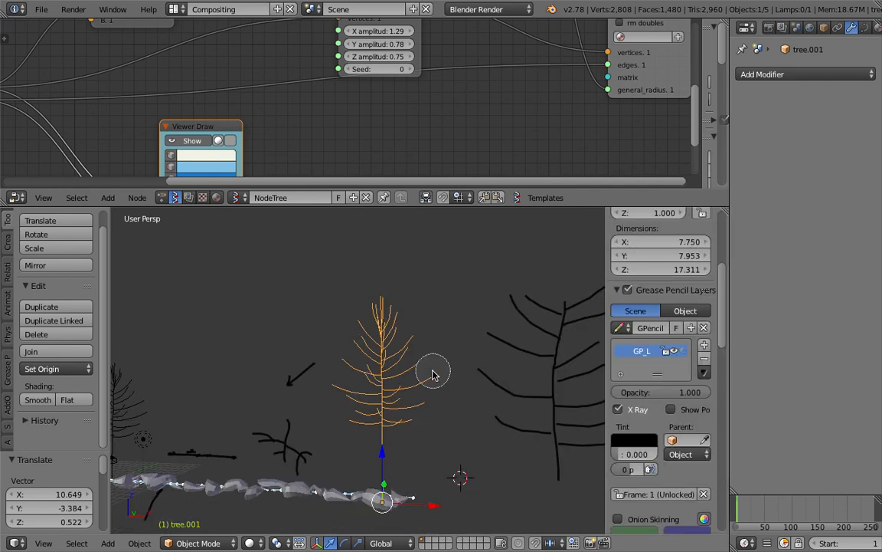
pyautogui.press('Escape')
pyautogui.write('conve')
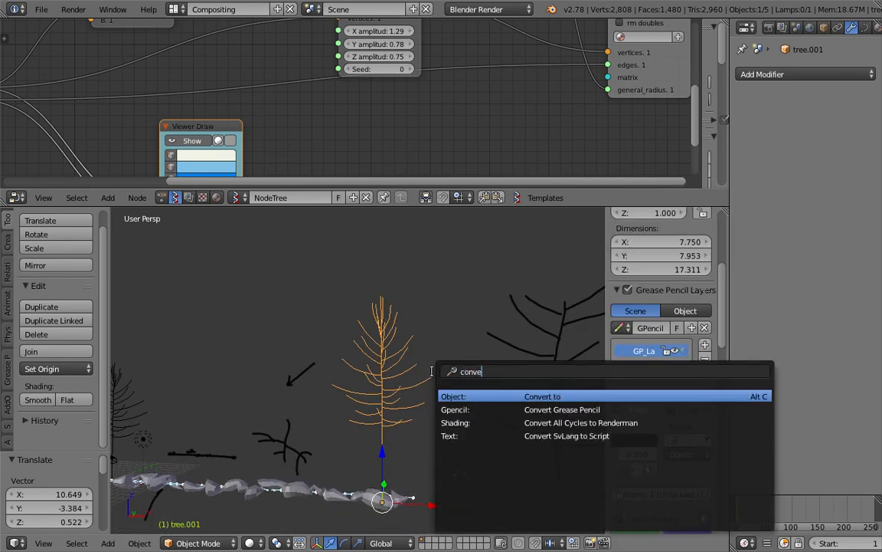
pyautogui.press('Return')
pyautogui.click(421, 387)
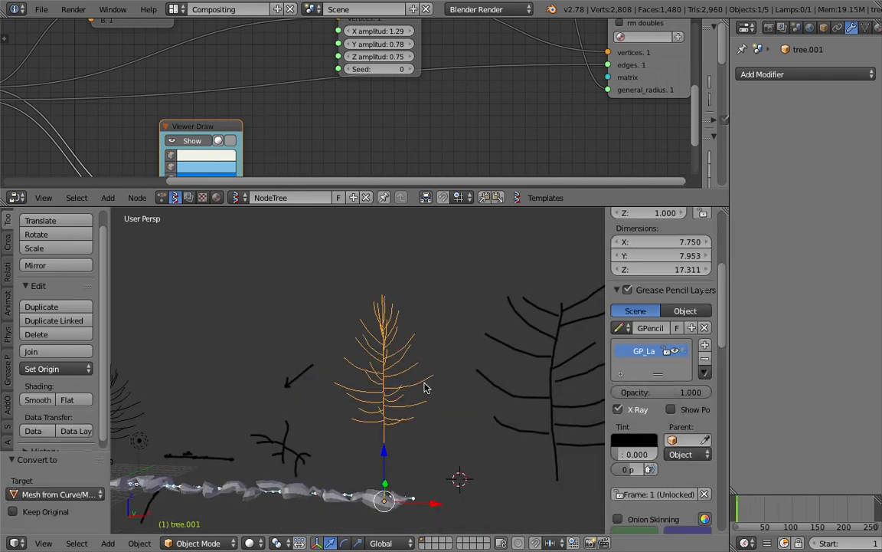
pyautogui.click(833, 76)
pyautogui.click(643, 275)
pyautogui.scroll(2, 478, 342)
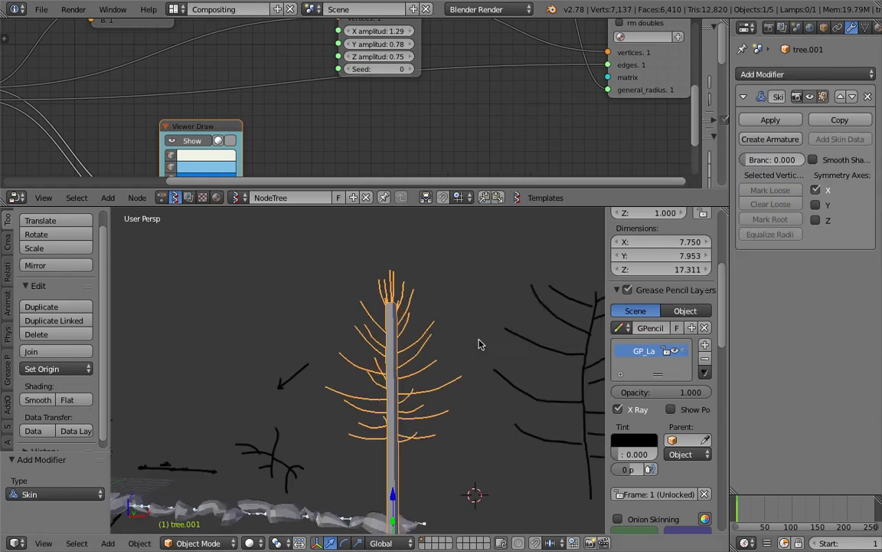
pyautogui.moveTo(454, 341)
pyautogui.mouseDown(button='middle')
pyautogui.moveTo(488, 349)
pyautogui.moveTo(449, 361)
pyautogui.moveTo(429, 379)
pyautogui.mouseUp(button='middle')
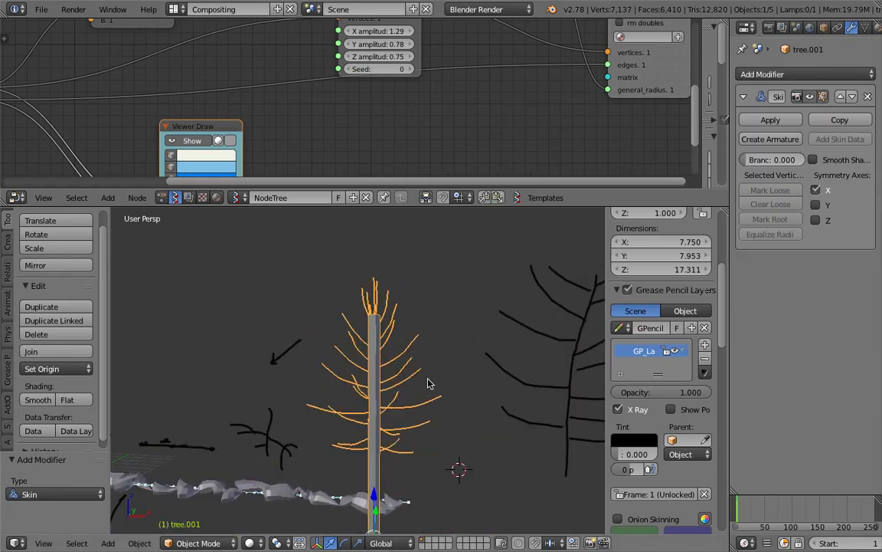
# Step: Select annotation stroke points, then return to Object Mode and raise the tree upward
pyautogui.press('Tab')
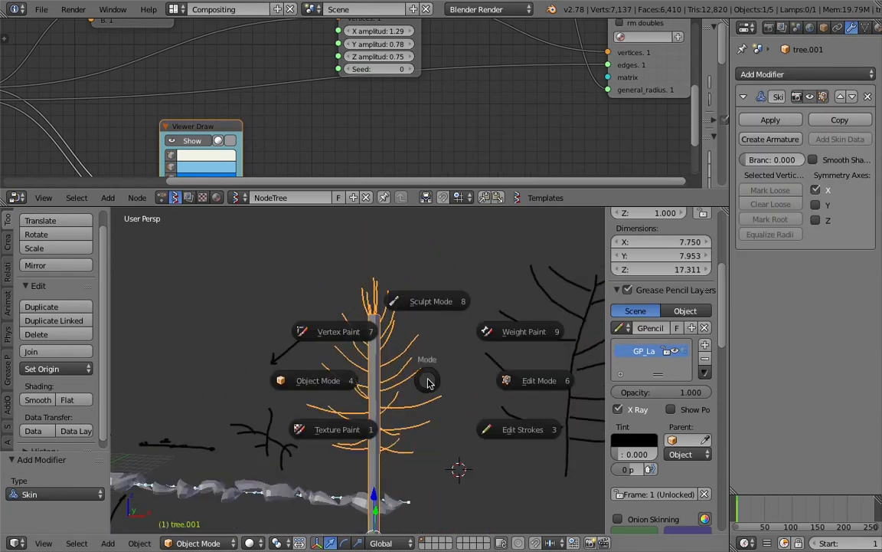
pyautogui.click(483, 417)
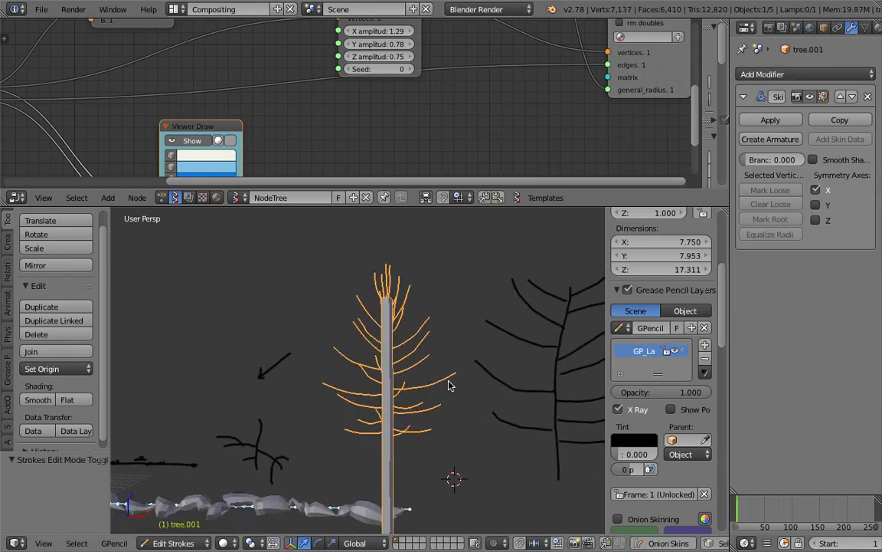
pyautogui.scroll(-1, 386, 372)
pyautogui.rightClick(392, 371)
pyautogui.press('g')
pyautogui.rightClick(390, 336)
pyautogui.rightClick(390, 336)
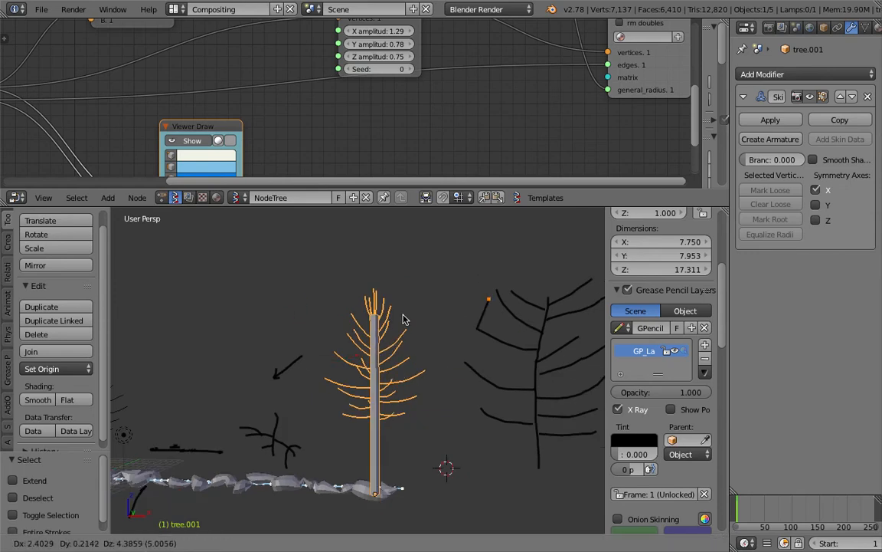
pyautogui.press('Tab')
pyautogui.click(352, 300)
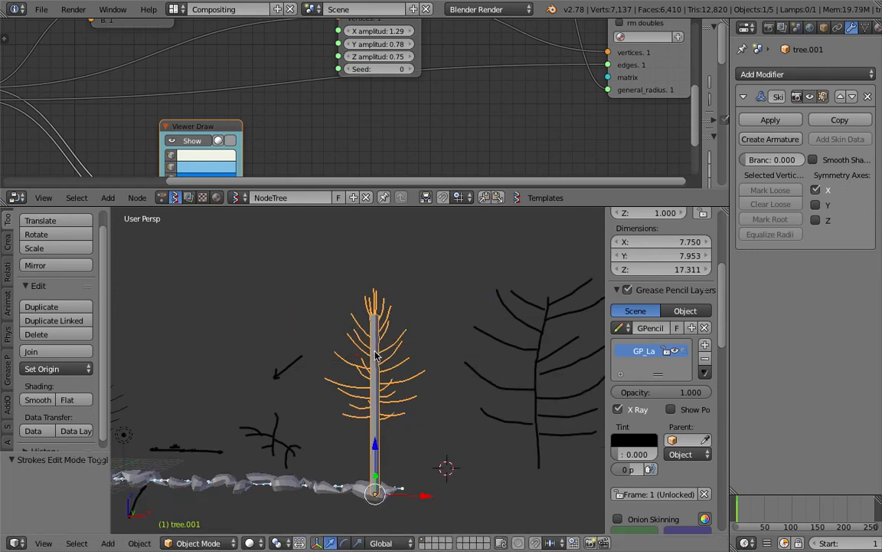
pyautogui.press('g')
pyautogui.click(392, 321)
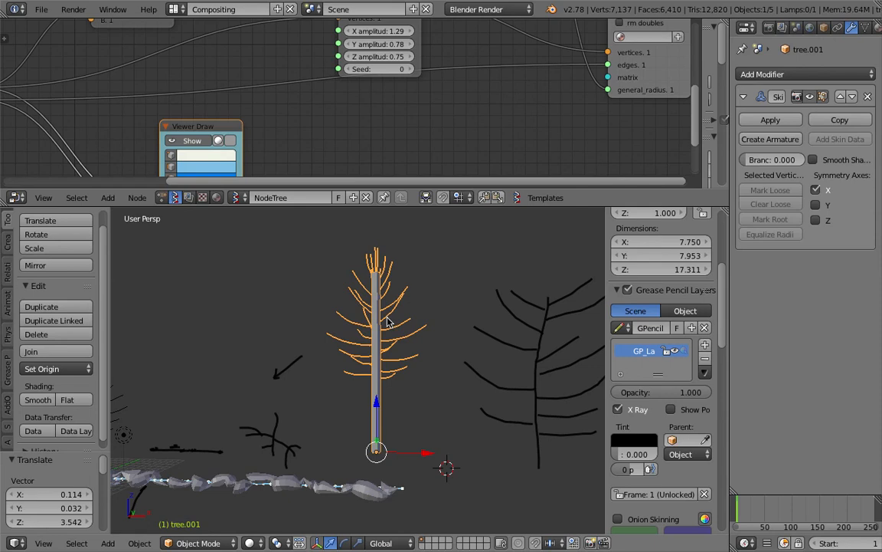
# Step: Select all of the tree's vertices in Edit Mode and run Skin Root Mark
pyautogui.press('Tab')
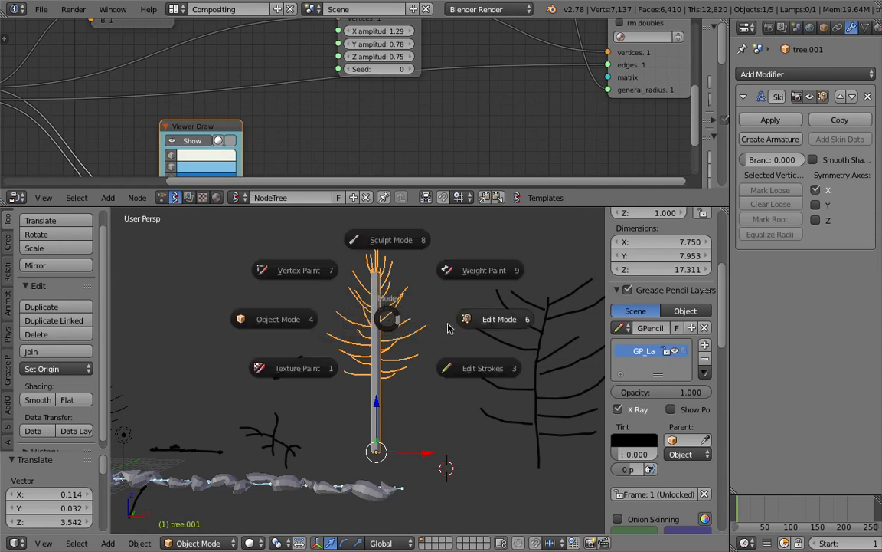
pyautogui.click(467, 315)
pyautogui.press('a')
pyautogui.press('space')
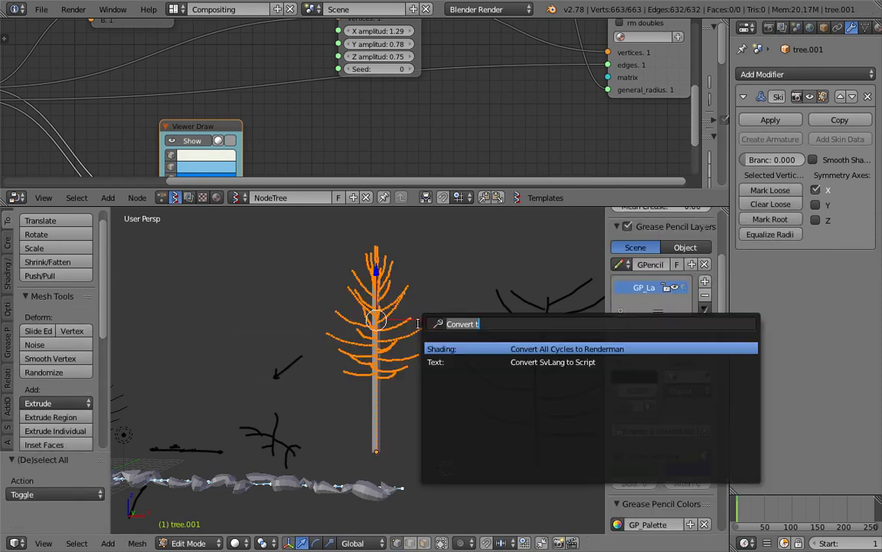
pyautogui.write('mar')
pyautogui.press('Down')
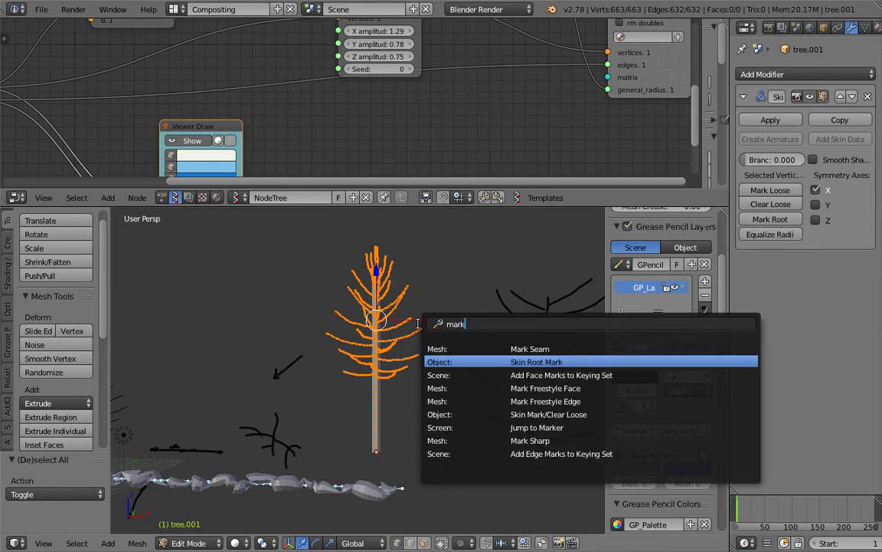
pyautogui.press('Return')
pyautogui.press('Tab')
pyautogui.click(337, 328)
# Step: Move the thick-branched tree to a new position and orbit around it
pyautogui.moveTo(341, 330)
pyautogui.mouseDown(button='middle')
pyautogui.moveTo(329, 353)
pyautogui.moveTo(359, 382)
pyautogui.moveTo(438, 376)
pyautogui.moveTo(384, 385)
pyautogui.moveTo(347, 357)
pyautogui.moveTo(303, 364)
pyautogui.moveTo(342, 314)
pyautogui.moveTo(317, 364)
pyautogui.mouseUp(button='middle')
pyautogui.scroll(-4, 440, 376)
pyautogui.press('g')
pyautogui.click(478, 417)
pyautogui.scroll(4, 385, 386)
pyautogui.scroll(3, 385, 385)
pyautogui.scroll(-3, 317, 363)
pyautogui.moveTo(368, 346)
pyautogui.mouseDown(button='middle')
pyautogui.moveTo(434, 372)
pyautogui.moveTo(400, 366)
pyautogui.mouseUp(button='middle')
pyautogui.scroll(2, 462, 373)
pyautogui.scroll(3, 353, 342)
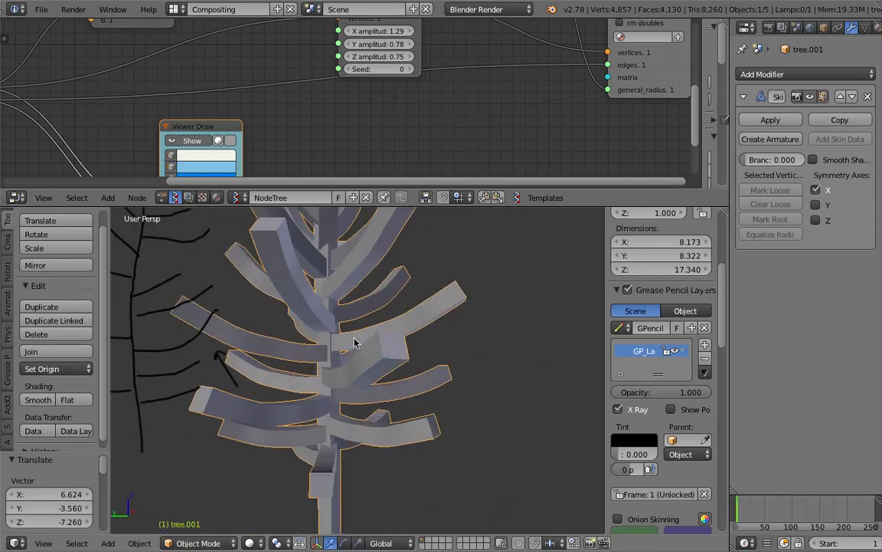
# Step: Draw annotation strokes along a branch and a vertical trunk outline
pyautogui.moveTo(406, 307); pyautogui.dragTo(464, 285)
pyautogui.moveTo(420, 313); pyautogui.dragTo(342, 337)
pyautogui.moveTo(344, 376); pyautogui.dragTo(329, 367, button='middle')
pyautogui.moveTo(310, 323)
pyautogui.mouseDown(button='middle')
pyautogui.moveTo(222, 351)
pyautogui.moveTo(254, 355)
pyautogui.moveTo(296, 332)
pyautogui.moveTo(446, 332)
pyautogui.mouseUp(button='middle')
pyautogui.scroll(-2, 253, 354)
pyautogui.moveTo(367, 357); pyautogui.dragTo(404, 361, button='middle')
pyautogui.scroll(5, 386, 362)
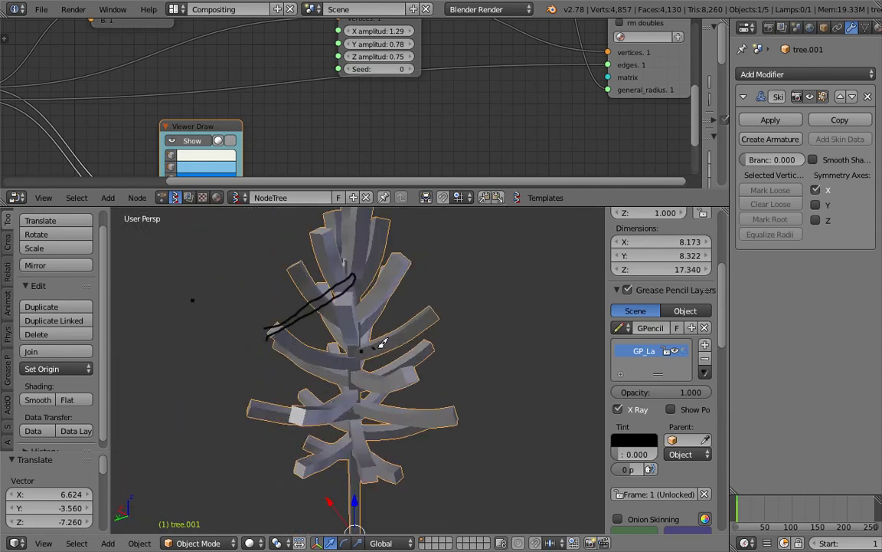
pyautogui.moveTo(303, 285)
pyautogui.mouseDown(button='middle')
pyautogui.moveTo(337, 299)
pyautogui.moveTo(345, 314)
pyautogui.mouseUp(button='middle')
pyautogui.moveTo(352, 282)
pyautogui.mouseDown(button='middle')
pyautogui.moveTo(337, 260)
pyautogui.moveTo(360, 234)
pyautogui.moveTo(404, 256)
pyautogui.moveTo(435, 325)
pyautogui.moveTo(351, 462)
pyautogui.moveTo(420, 469)
pyautogui.moveTo(443, 508)
pyautogui.mouseUp(button='middle')
pyautogui.moveTo(433, 457)
pyautogui.mouseDown()
pyautogui.moveTo(430, 274)
pyautogui.moveTo(456, 494)
pyautogui.mouseUp()
pyautogui.moveTo(456, 493)
pyautogui.mouseDown(button='middle')
pyautogui.moveTo(445, 477)
pyautogui.moveTo(337, 477)
pyautogui.moveTo(479, 476)
pyautogui.mouseUp(button='middle')
pyautogui.scroll(-3, 431, 426)
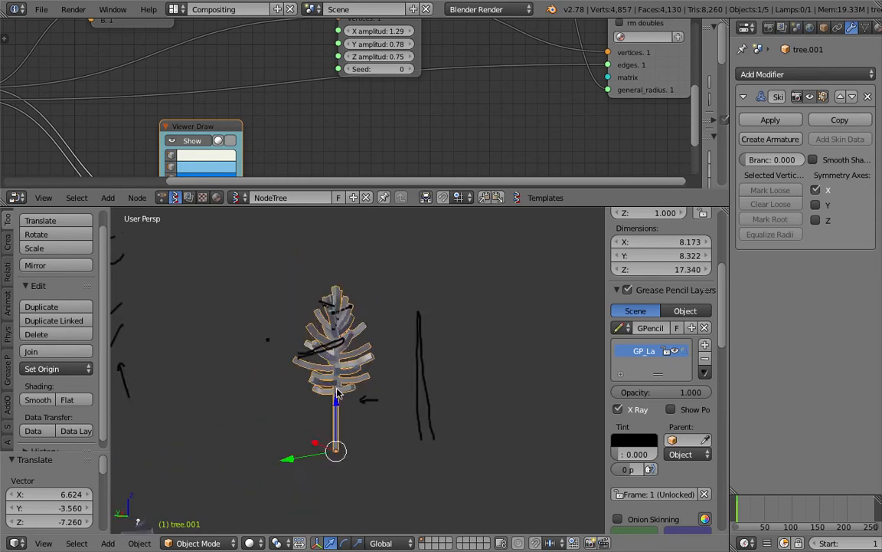
# Step: Move tree.001 to the right
pyautogui.keyDown('shift'); pyautogui.moveTo(370, 385); pyautogui.dragTo(282, 385, button='middle'); pyautogui.keyUp('shift')
pyautogui.press('g')
pyautogui.click(485, 342)
pyautogui.scroll(4, 494, 314)
# Step: Draw an annotation arrow pointing at the tree and a freehand circle around it
pyautogui.moveTo(522, 294)
pyautogui.mouseDown(button='middle')
pyautogui.moveTo(482, 295)
pyautogui.moveTo(499, 319)
pyautogui.mouseUp(button='middle')
pyautogui.scroll(-4, 484, 299)
pyautogui.moveTo(509, 277); pyautogui.dragTo(452, 326)
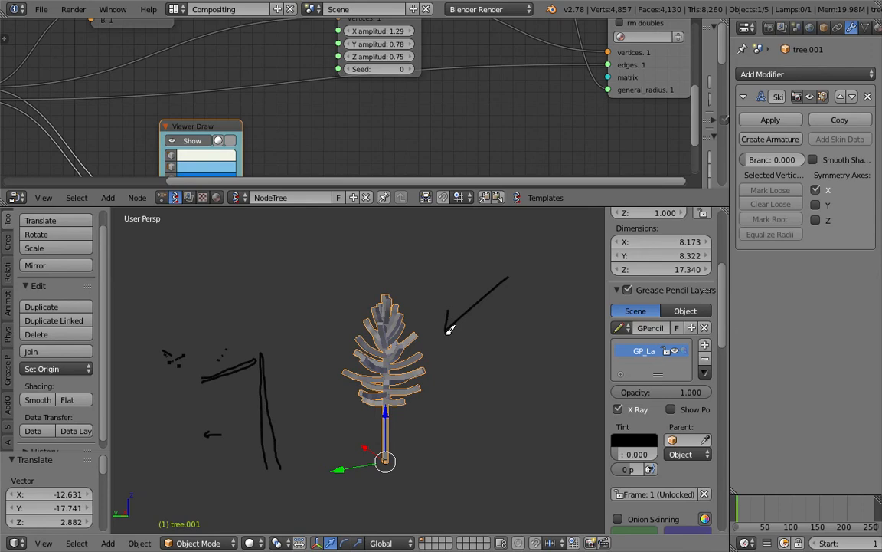
pyautogui.moveTo(349, 269)
pyautogui.mouseDown()
pyautogui.moveTo(317, 387)
pyautogui.moveTo(453, 429)
pyautogui.moveTo(386, 268)
pyautogui.mouseUp()
pyautogui.keyDown('shift'); pyautogui.moveTo(449, 334); pyautogui.dragTo(413, 347, button='middle'); pyautogui.keyUp('shift')
pyautogui.scroll(-6, 483, 132)
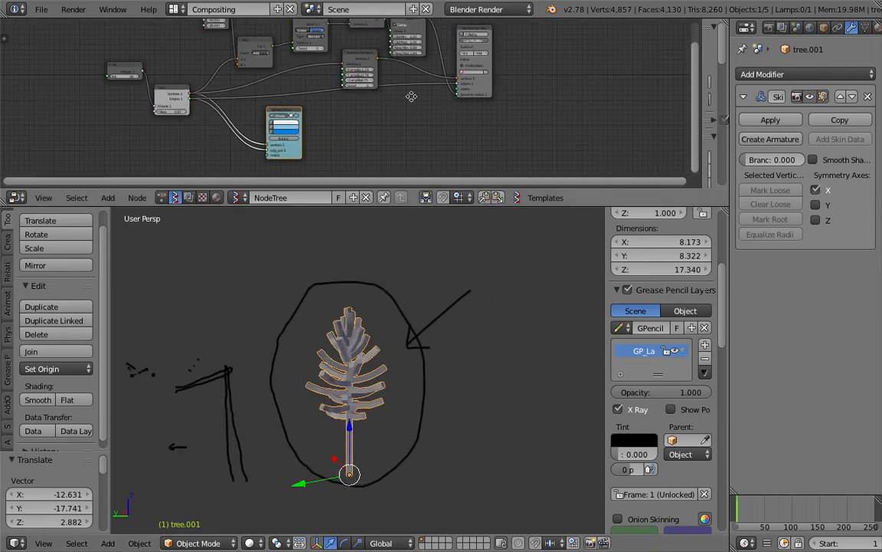
# Step: Enlarge the node editor and remove GP_Layer, clearing the arrow and circle strokes
pyautogui.moveTo(465, 208); pyautogui.dragTo(429, 285)
pyautogui.scroll(1, 443, 187)
pyautogui.scroll(3, 443, 186)
pyautogui.moveTo(430, 164); pyautogui.dragTo(434, 204, button='middle')
pyautogui.moveTo(385, 400)
pyautogui.mouseDown(button='middle')
pyautogui.moveTo(345, 388)
pyautogui.moveTo(392, 410)
pyautogui.moveTo(502, 400)
pyautogui.moveTo(444, 386)
pyautogui.moveTo(377, 418)
pyautogui.moveTo(406, 407)
pyautogui.moveTo(392, 420)
pyautogui.moveTo(371, 407)
pyautogui.moveTo(427, 402)
pyautogui.mouseUp(button='middle')
pyautogui.click(704, 456)
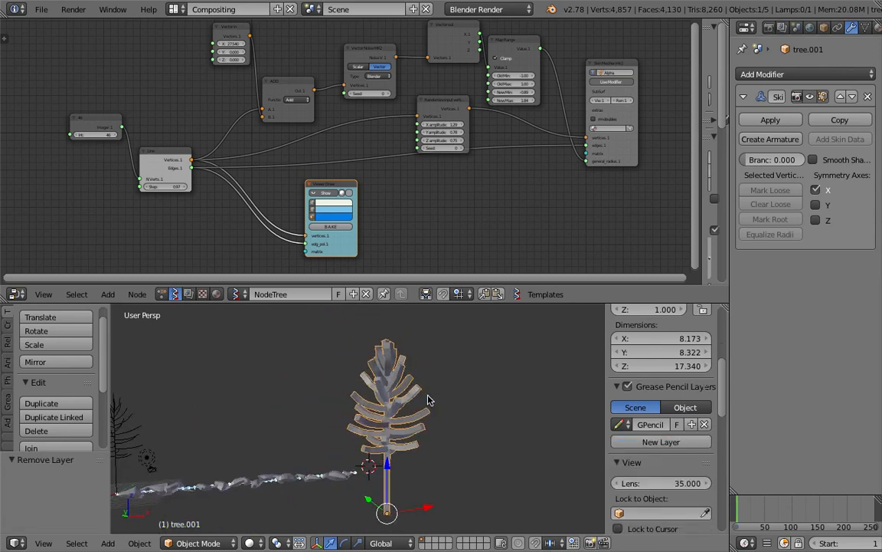